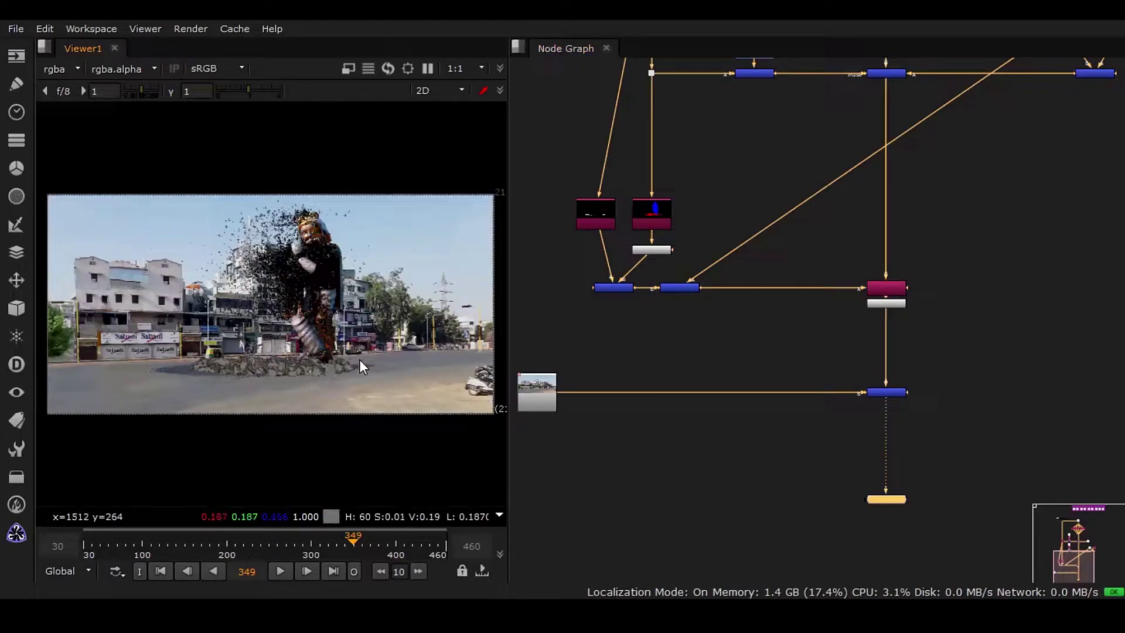
- Review the composite and node tree, and move the background plate's Read node slightly closer to the main merge column
scroll(360, 358, up, 2)
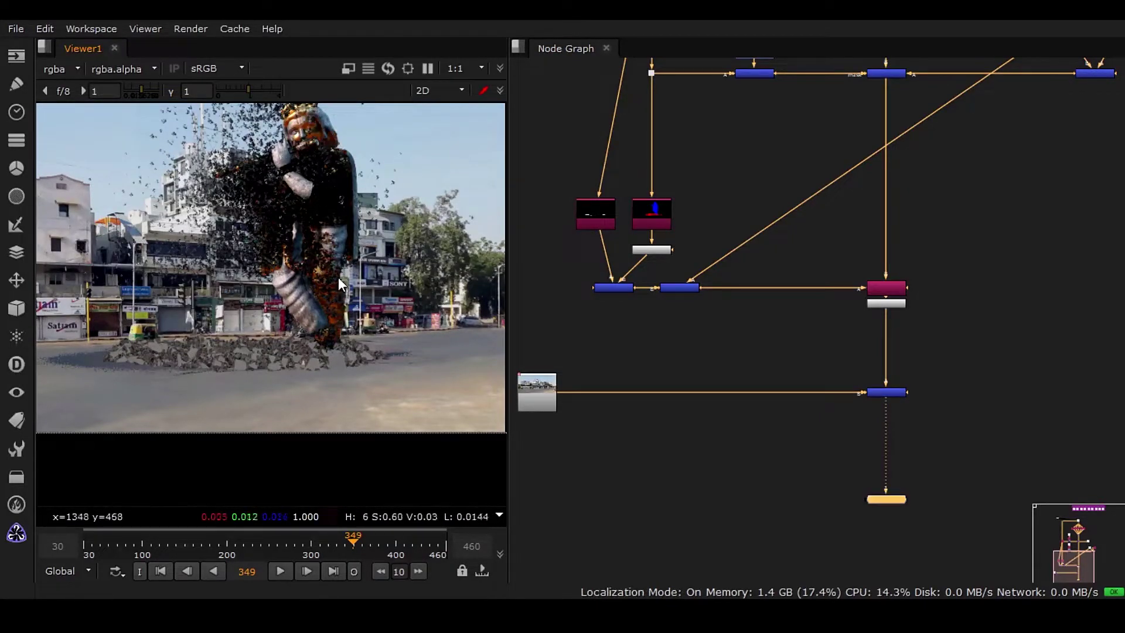
middle_drag(389, 303, 362, 342)
scroll(817, 334, down, 6)
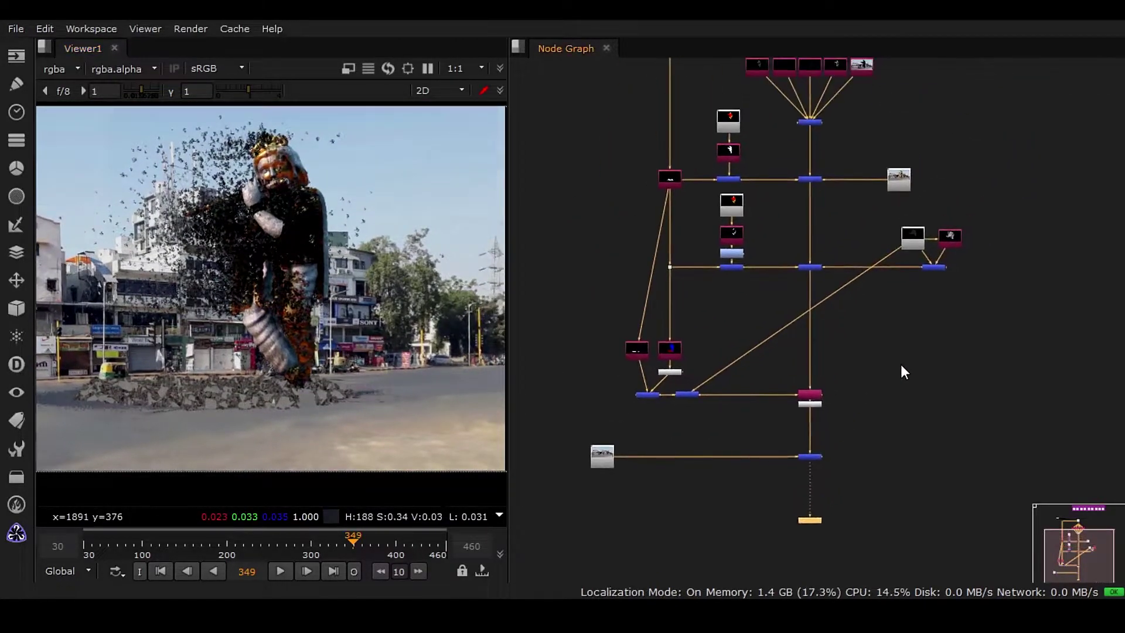
middle_drag(801, 496, 754, 415)
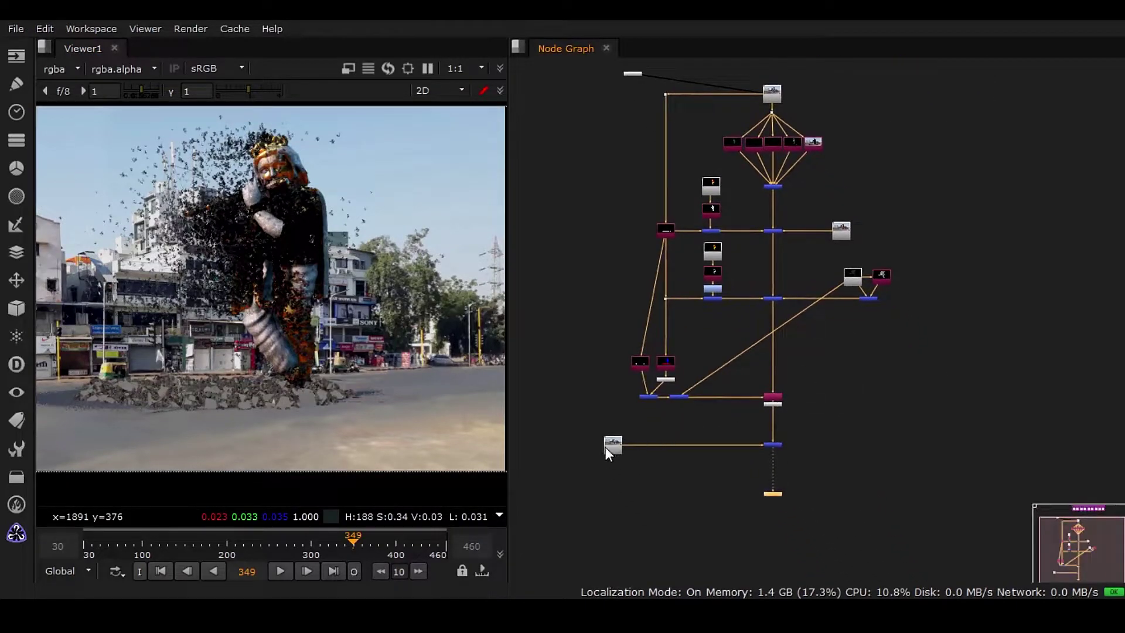
drag(604, 447, 628, 446)
middle_drag(965, 314, 922, 347)
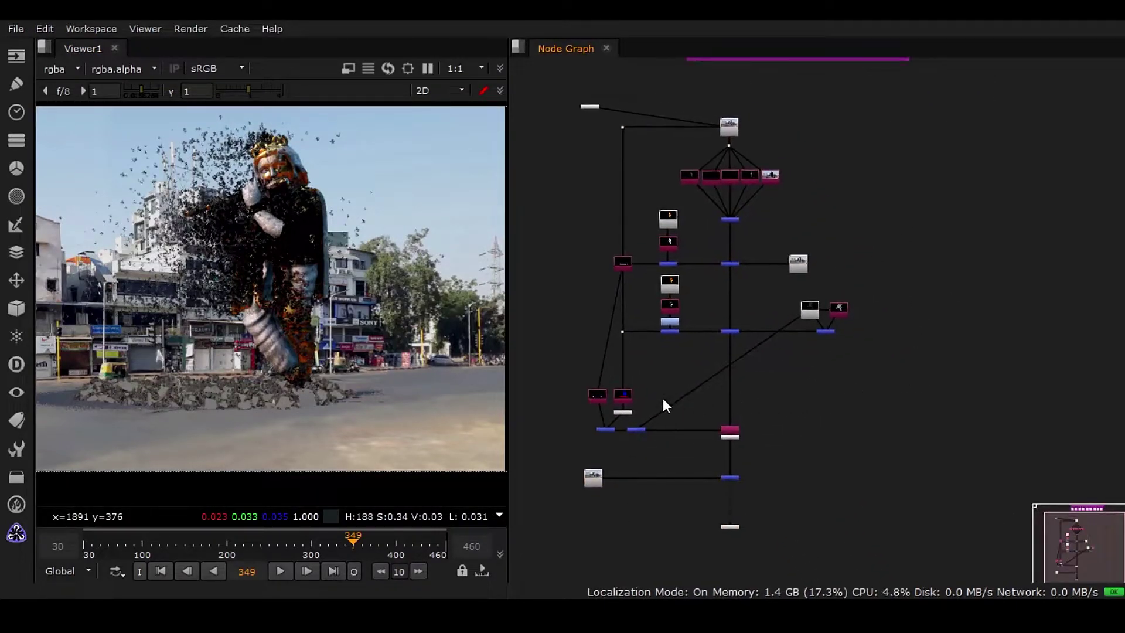
- Duplicate the Shuffle node in the side branch fed by the main render, and connect the copy to the main render's Read node
click(623, 265)
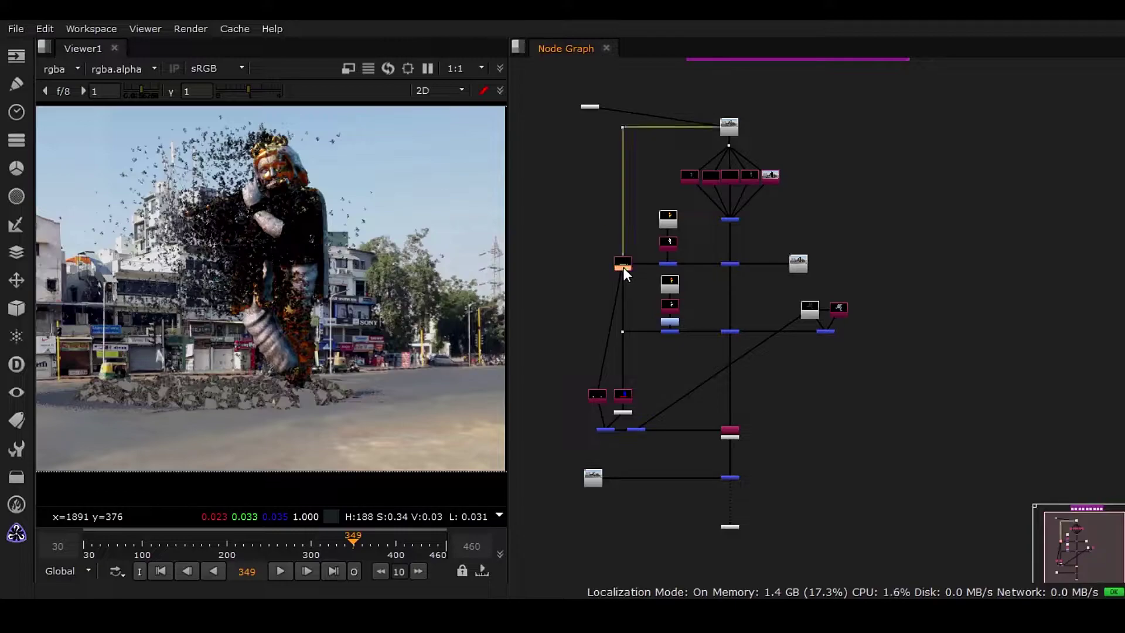
key(alt+c)
drag(623, 267, 669, 83)
scroll(896, 472, up, 3)
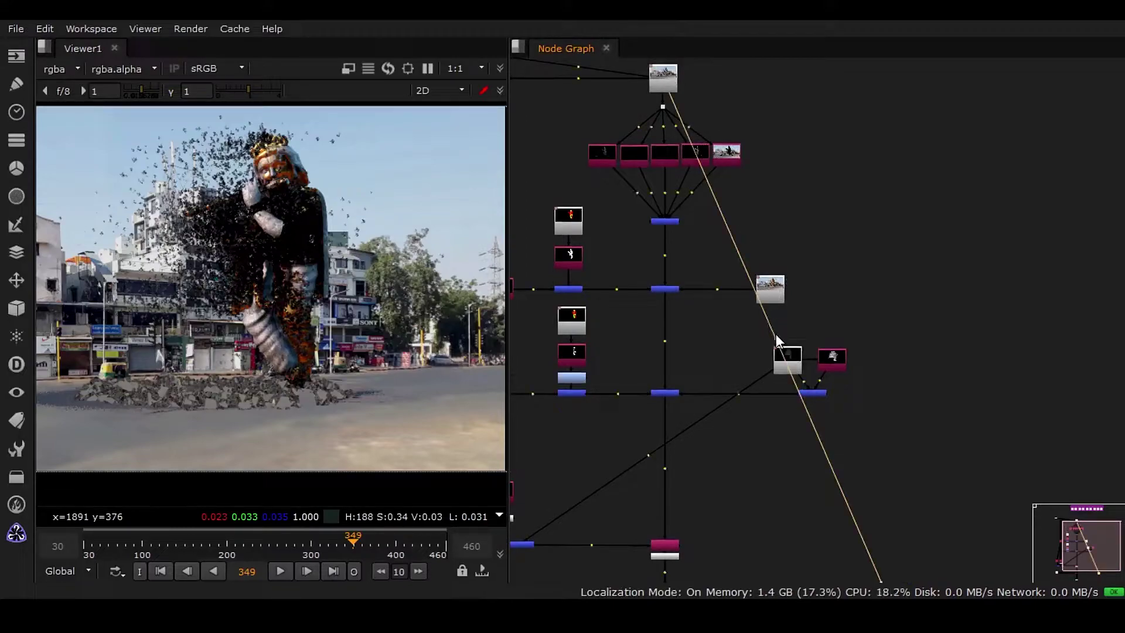
- Add a Dot to the duplicated Shuffle's input pipe and align it level with the main render's Read node
ctrl+drag(776, 334, 903, 78)
scroll(888, 151, down, 4)
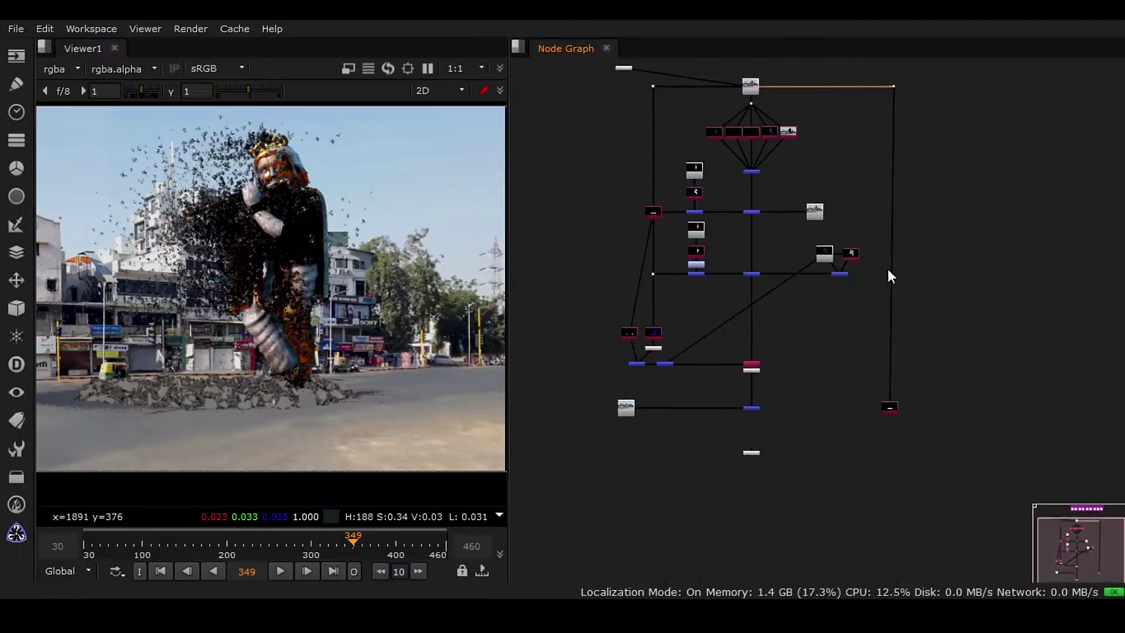
mouse_move(872, 127)
mouse_down()
mouse_move(852, 126)
mouse_move(869, 128)
mouse_up()
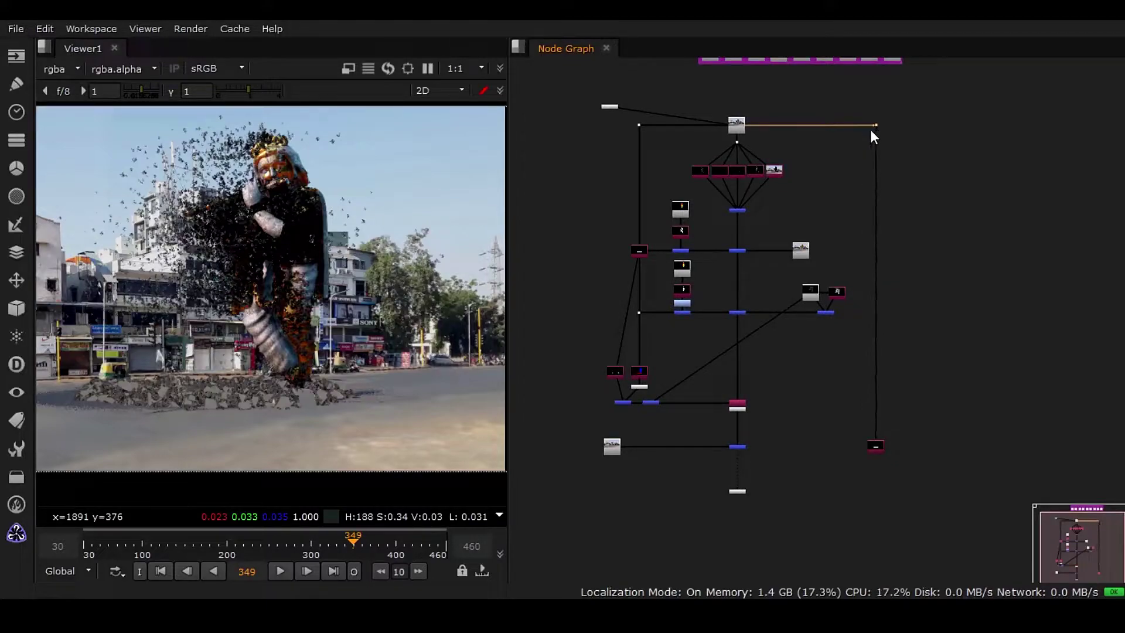
- View the duplicated Shuffle node and set its in 1 layer to Vray_AO
click(877, 446)
middle_drag(877, 447, 865, 322)
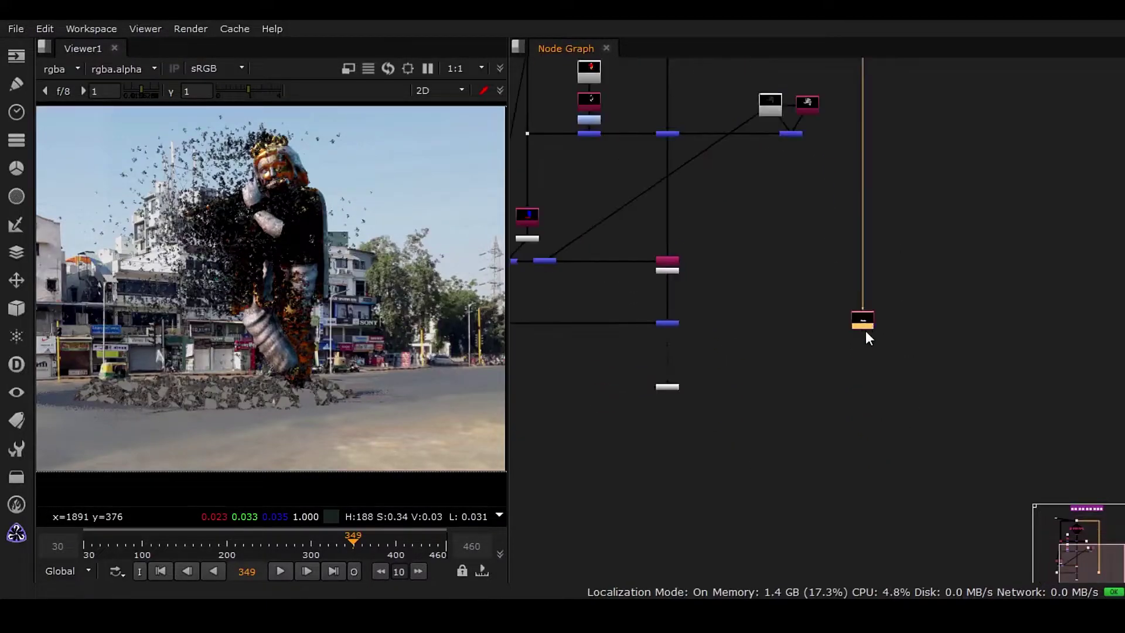
key(1)
double_click(863, 321)
click(418, 283)
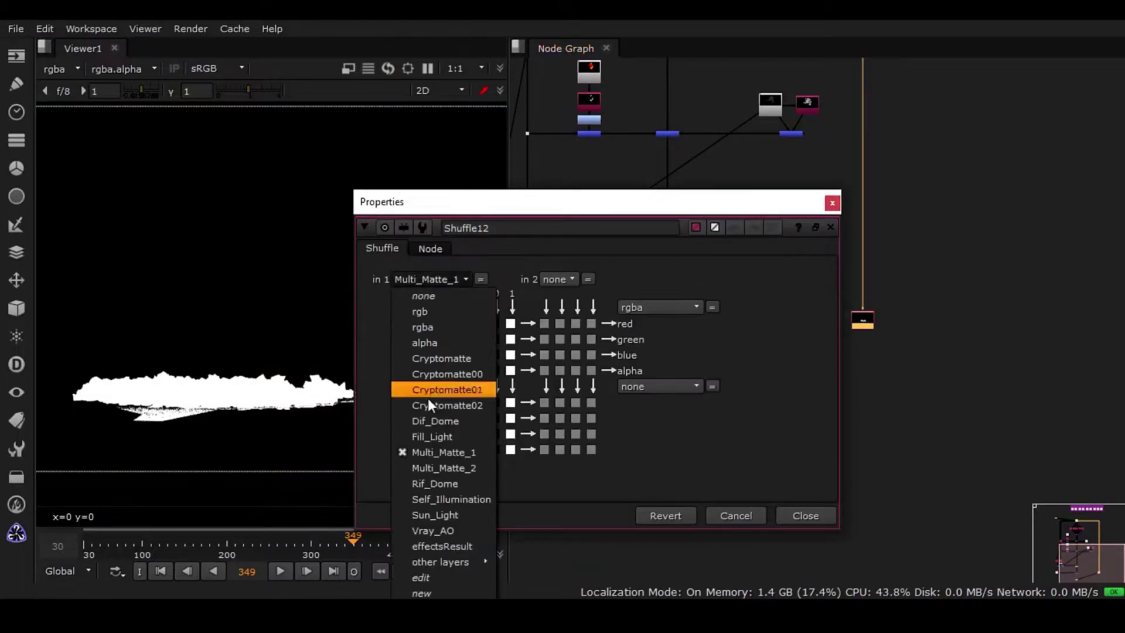
click(387, 314)
right_click(387, 313)
click(451, 353)
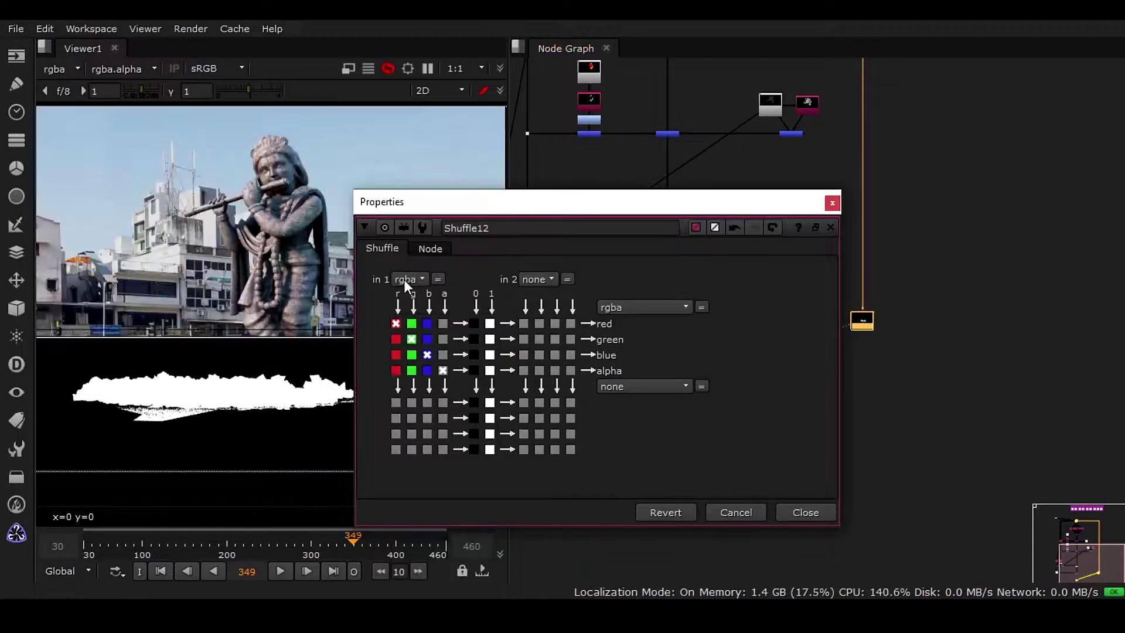
click(410, 279)
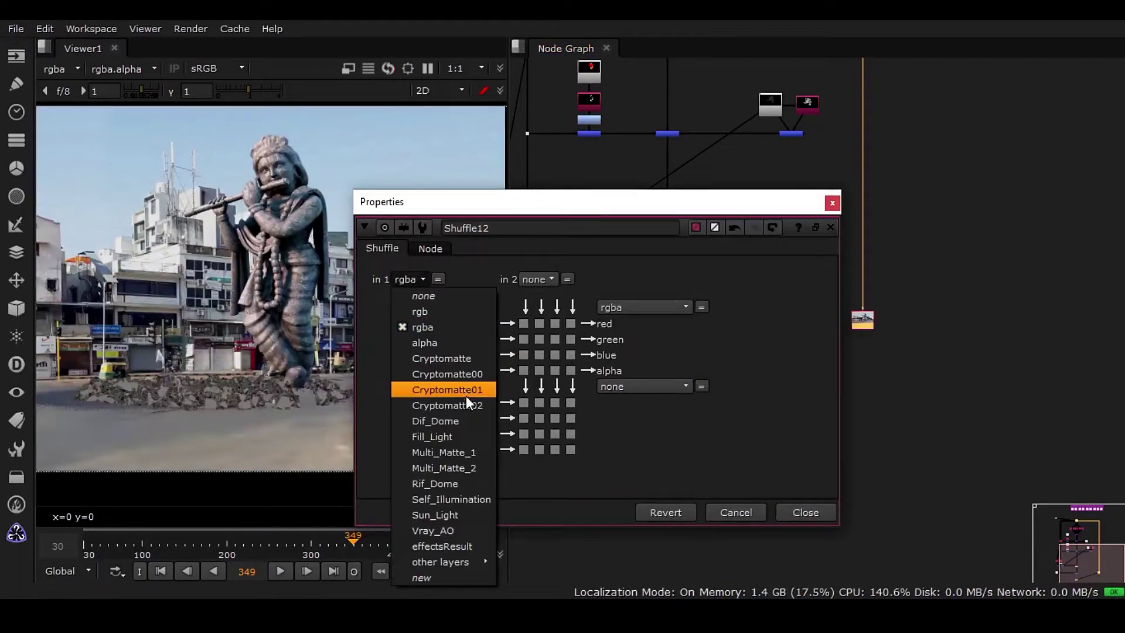
click(461, 527)
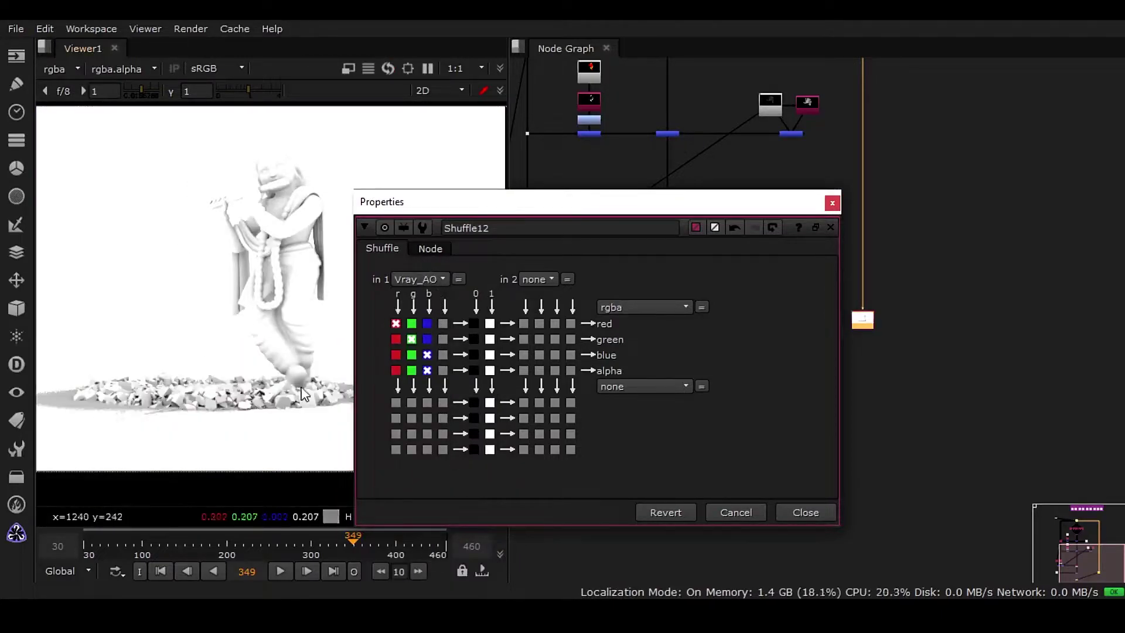
click(806, 513)
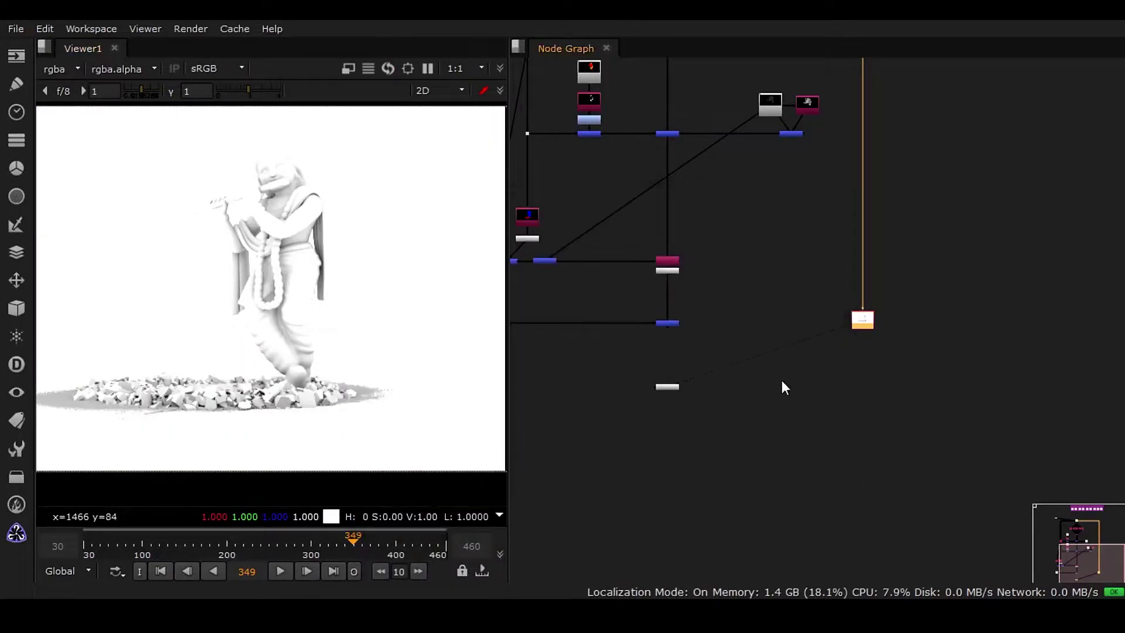
- Merge the Vray_AO Shuffle as input A with the final over Merge as input B, placing the new Merge directly below it
scroll(842, 360, up, 2)
drag(896, 341, 898, 375)
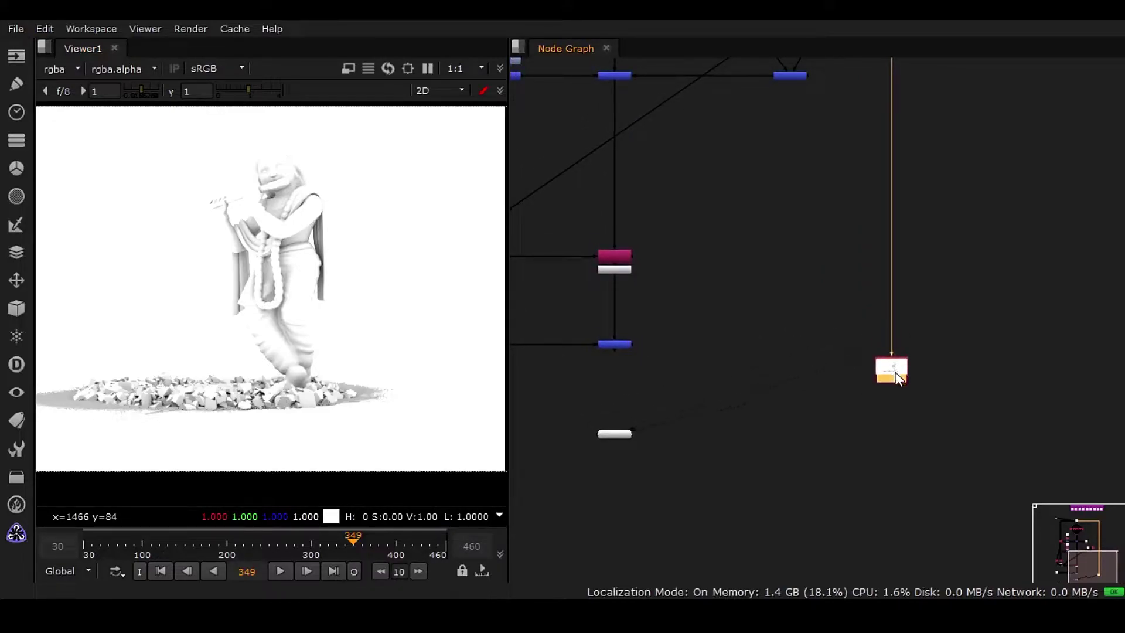
click(620, 344)
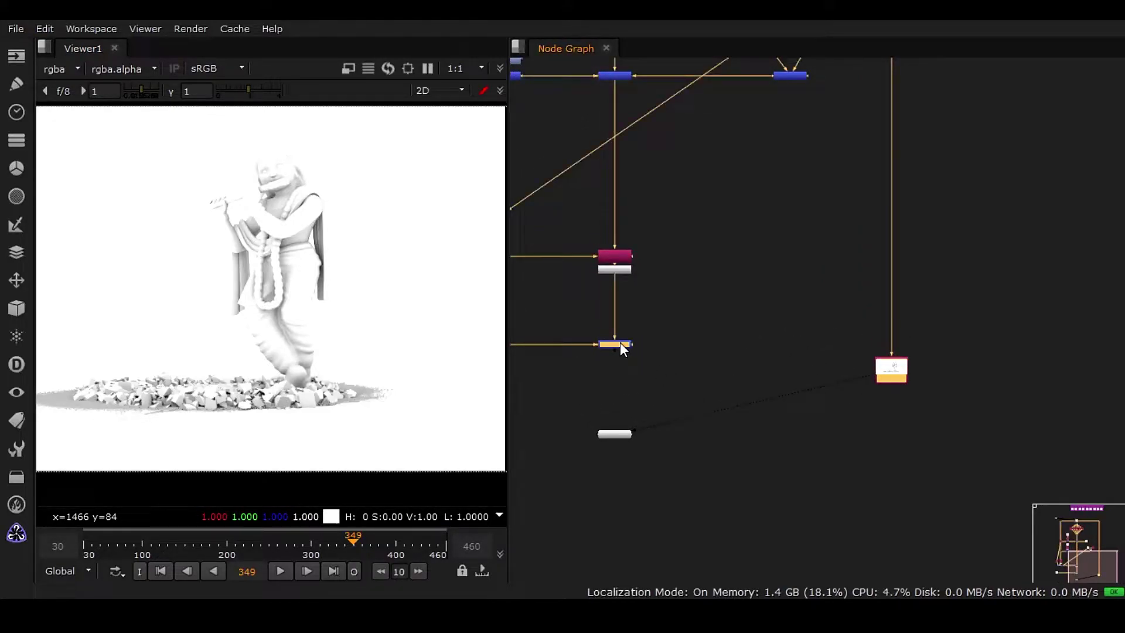
key(m)
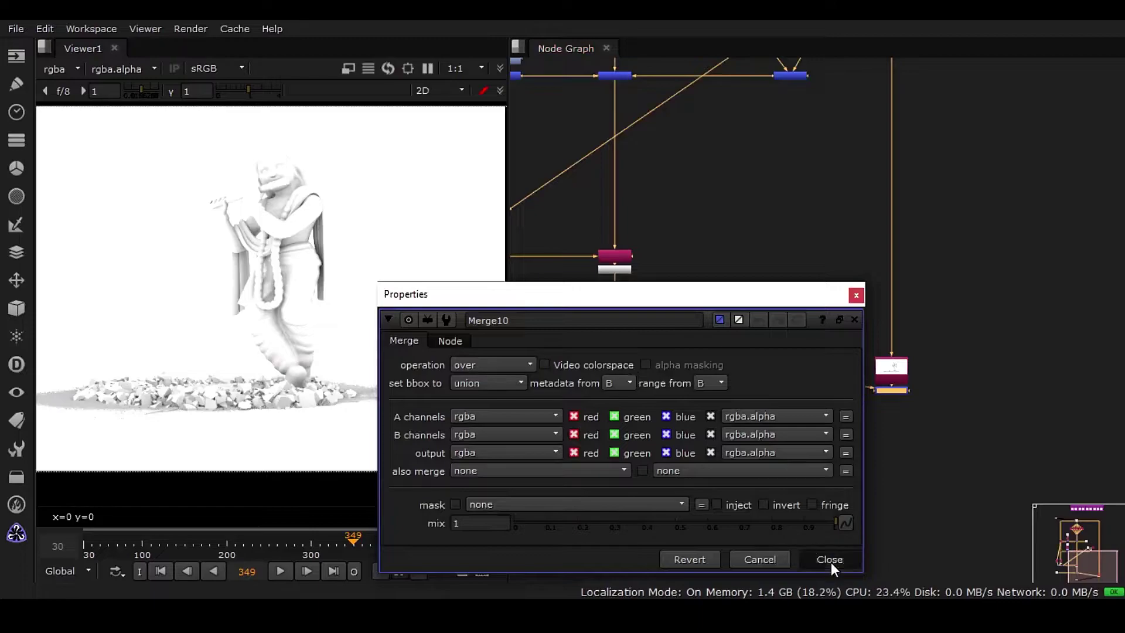
click(831, 561)
drag(896, 391, 614, 393)
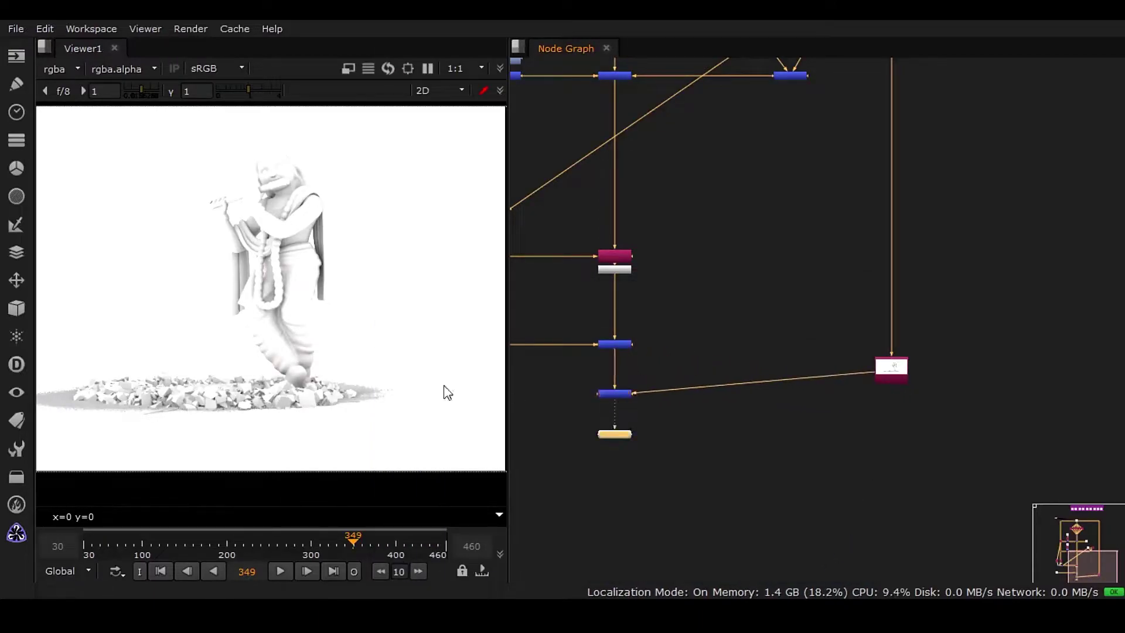
- Try the out and minus operations on the new Merge node, and set its operation to multiply
double_click(613, 392)
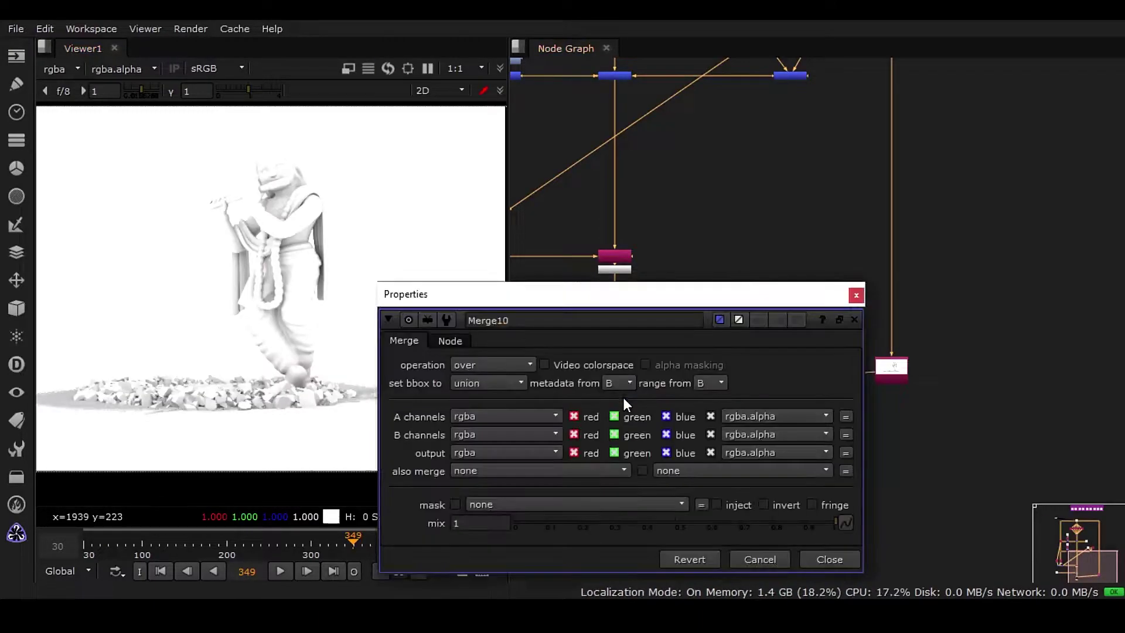
click(462, 364)
click(510, 344)
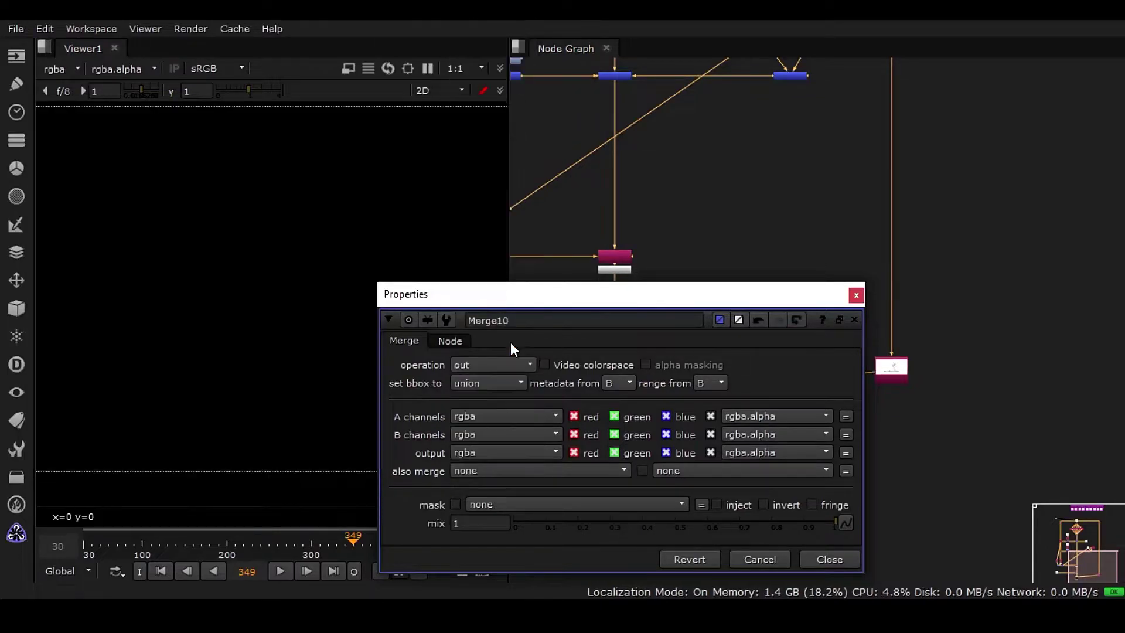
click(511, 364)
click(489, 334)
click(492, 364)
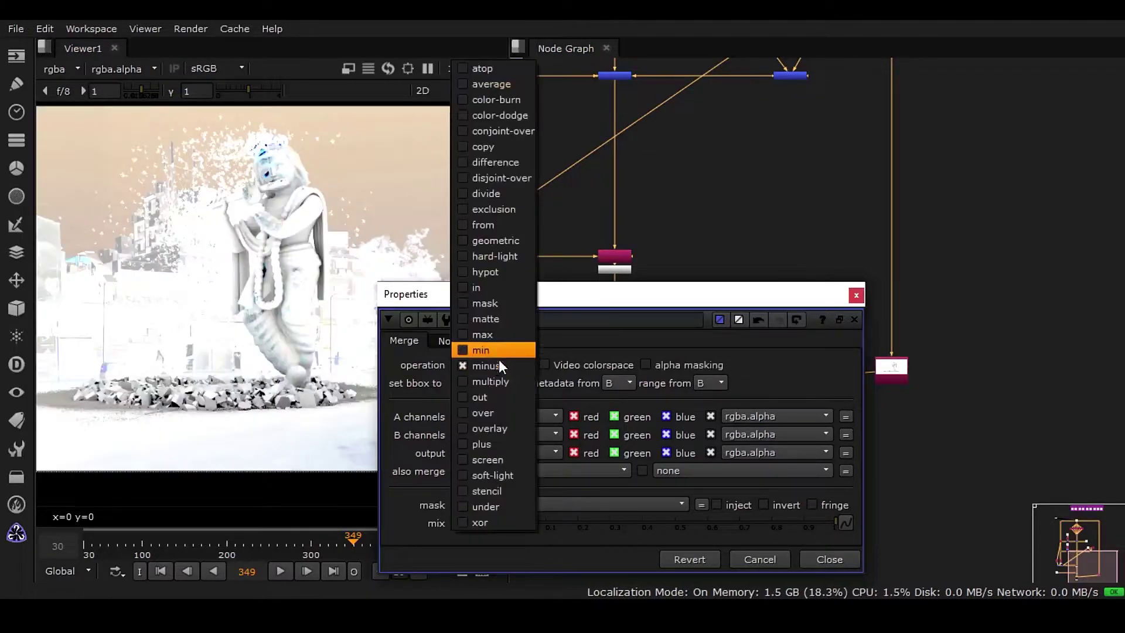
click(499, 380)
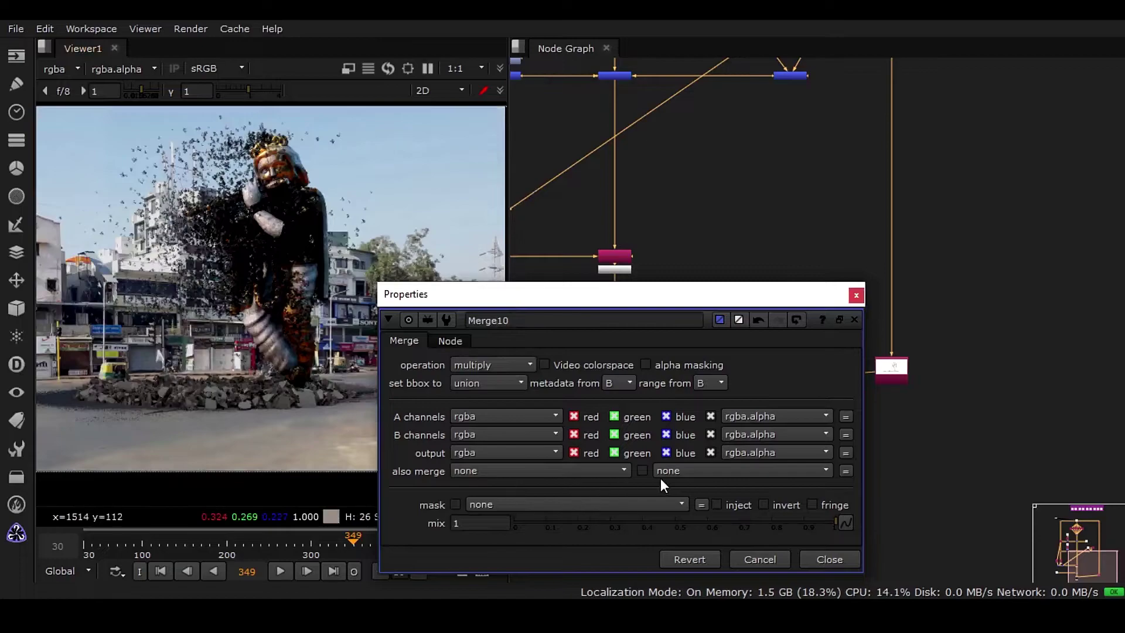
click(813, 561)
key(f)
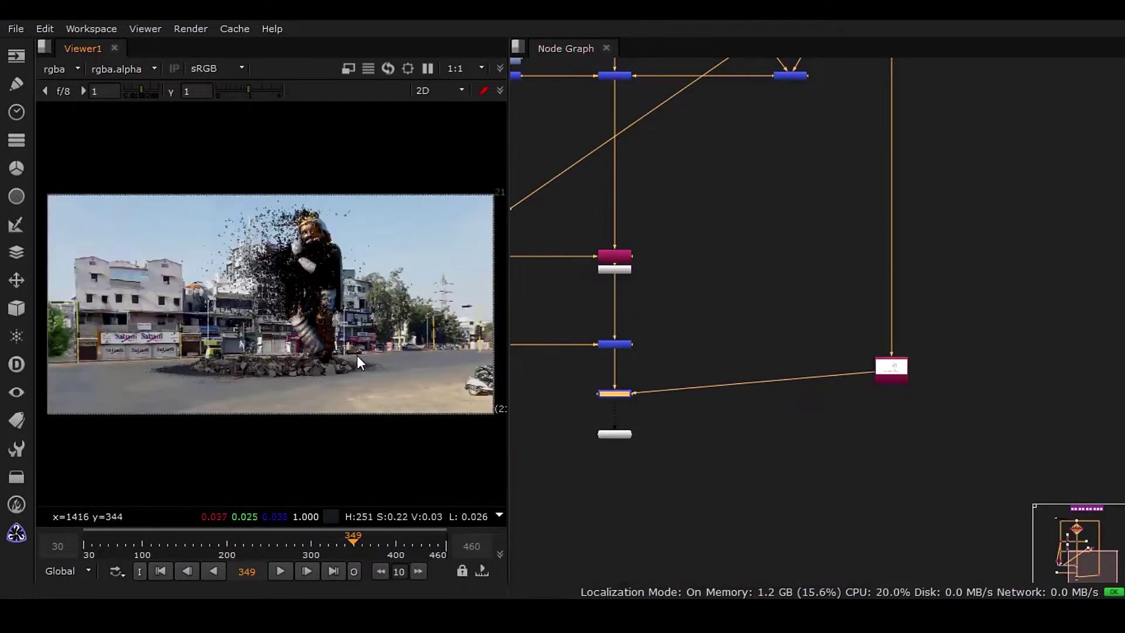
- Align the Vray_AO Shuffle level with the multiply Merge, and disable alpha in that Merge's output channels
drag(876, 379, 884, 401)
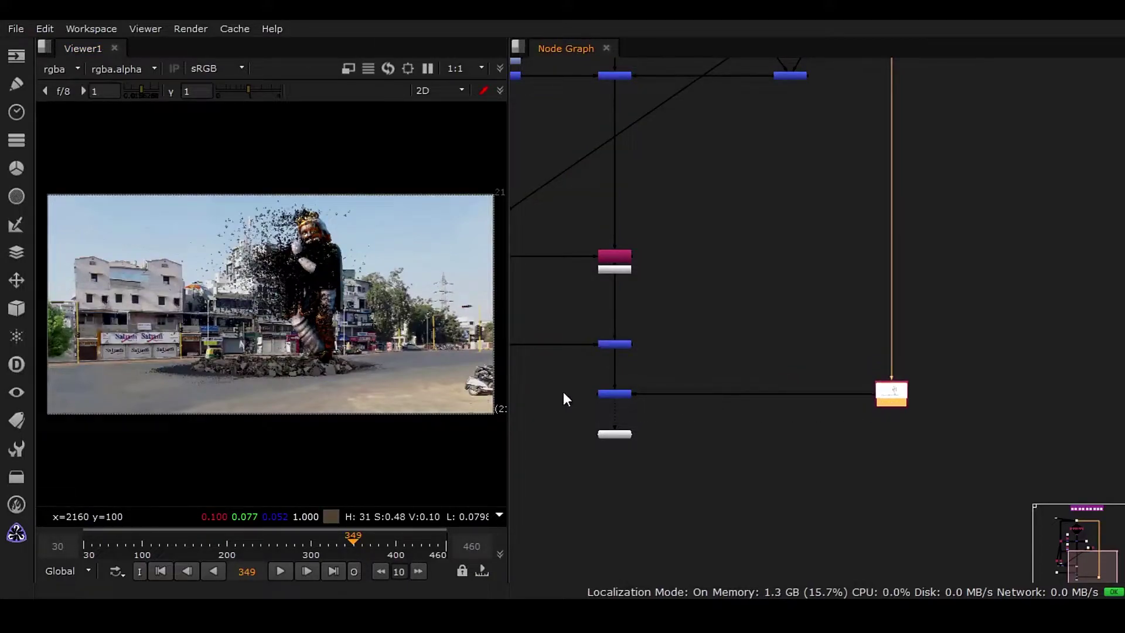
scroll(591, 394, up, 5)
middle_drag(671, 415, 699, 416)
double_click(705, 387)
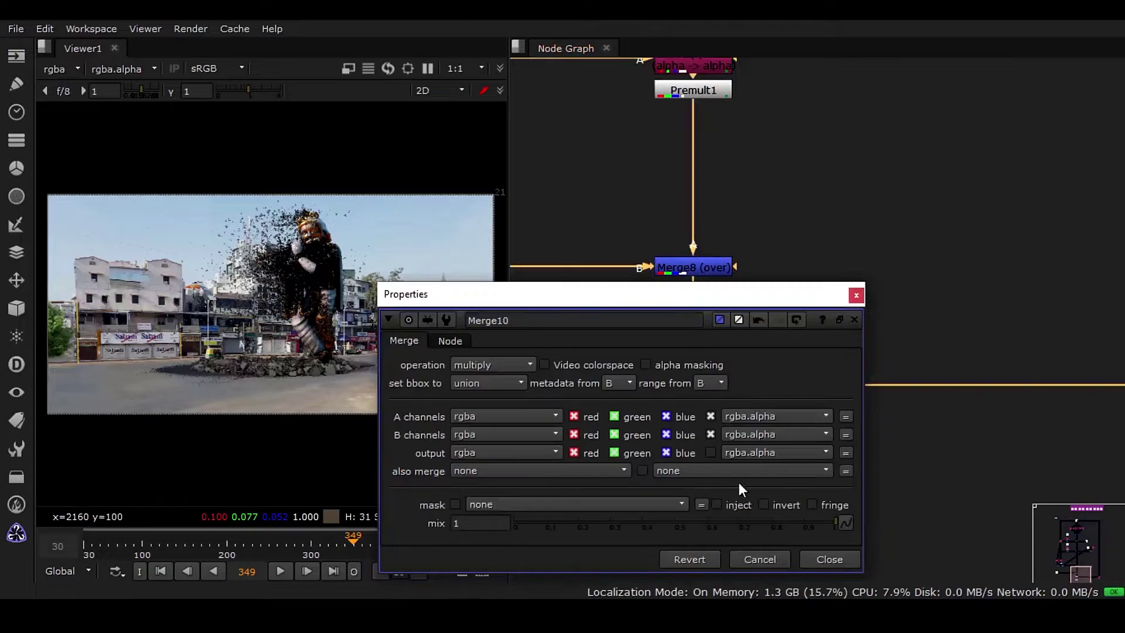
click(828, 558)
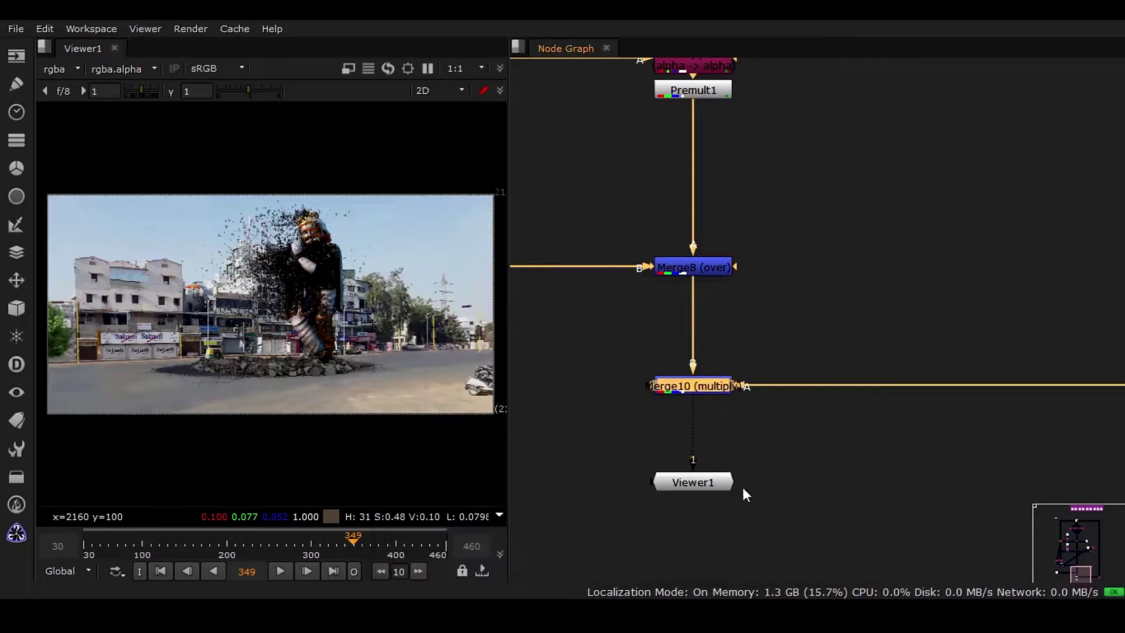
- Move the Viewer node lower beneath the multiply Merge and inspect the rubble at the statue's base
drag(708, 499, 716, 537)
scroll(744, 425, down, 3)
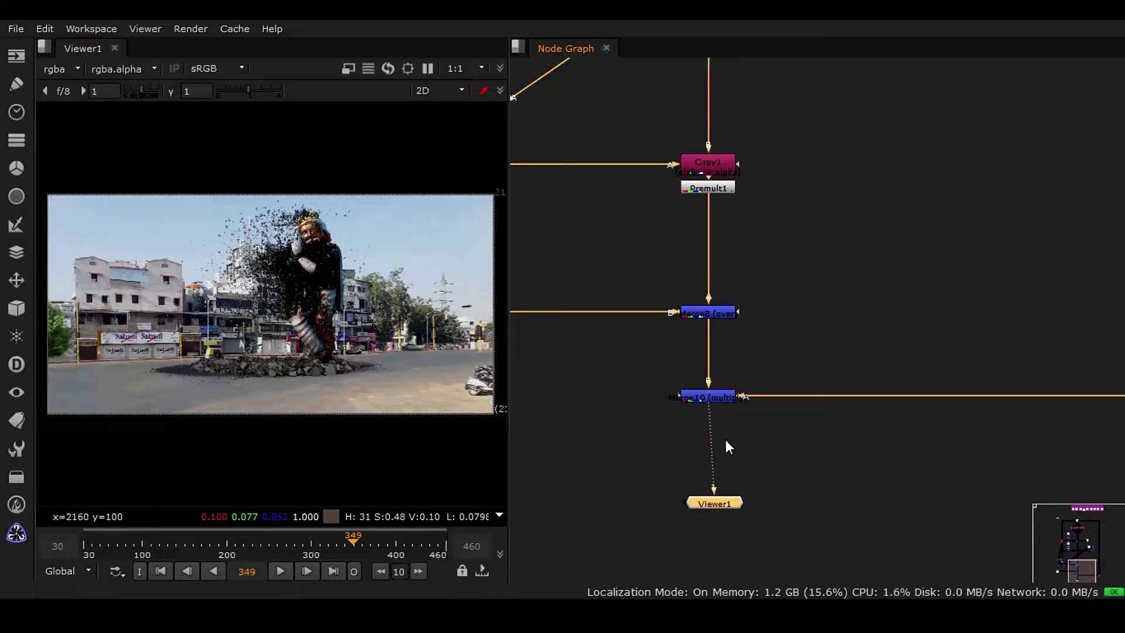
scroll(250, 367, up, 5)
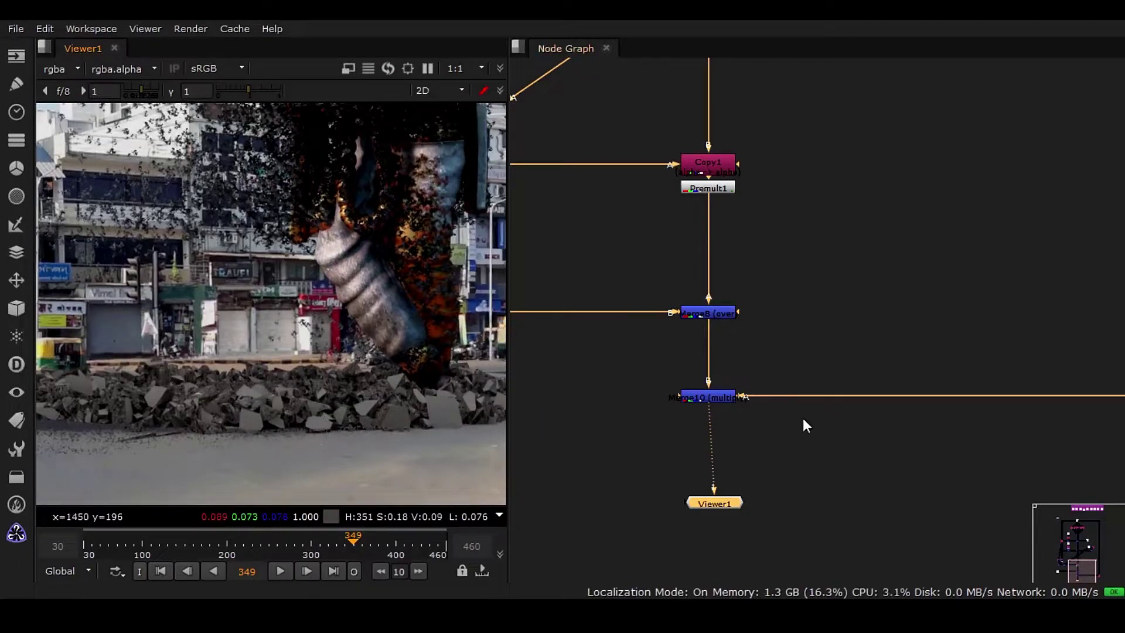
- Compare the rubble area in the viewer through the Vray_AO Shuffle, the Merge8 over node and the multiply Merge
middle_drag(995, 410, 847, 424)
scroll(847, 425, down, 2)
click(975, 424)
key(1)
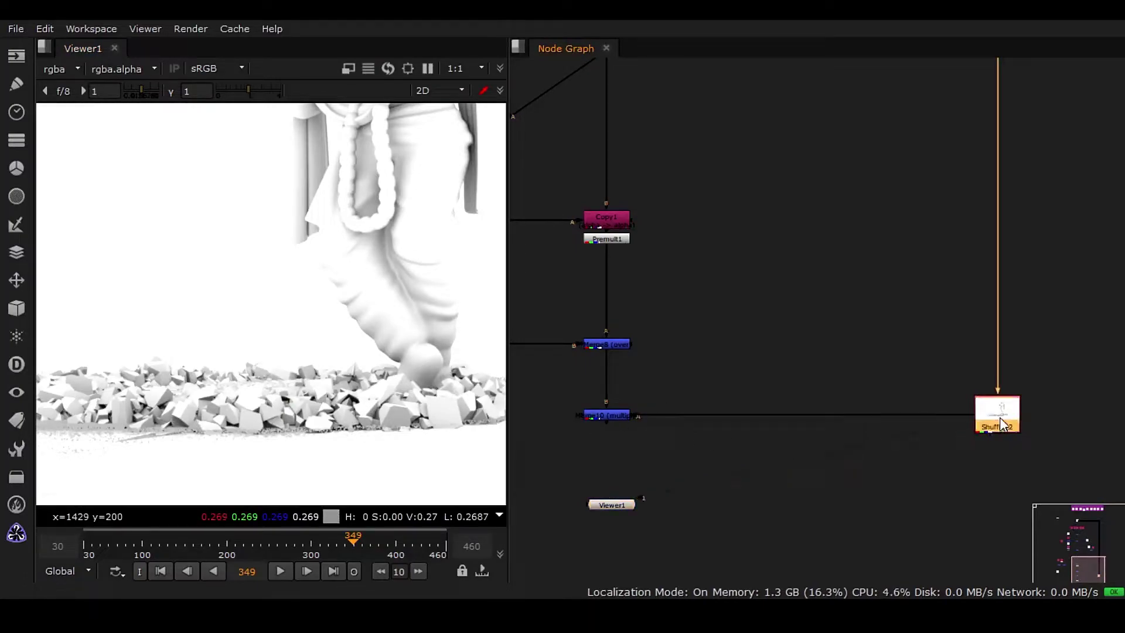
scroll(846, 395, left, 5)
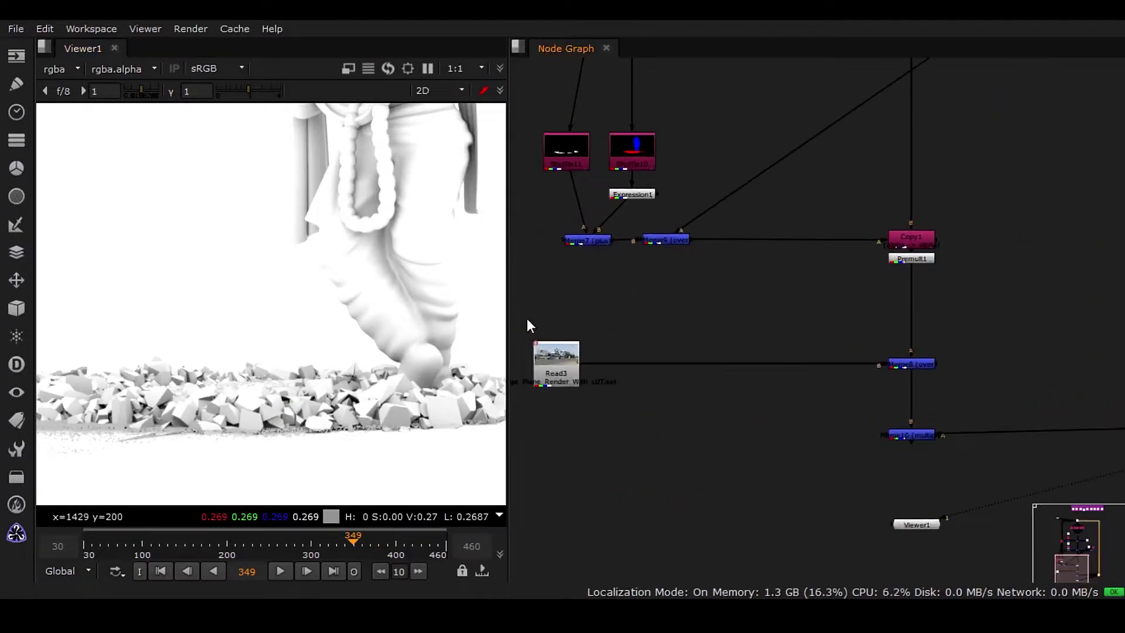
click(932, 367)
key(1)
middle_drag(622, 413, 668, 422)
middle_drag(871, 454, 696, 386)
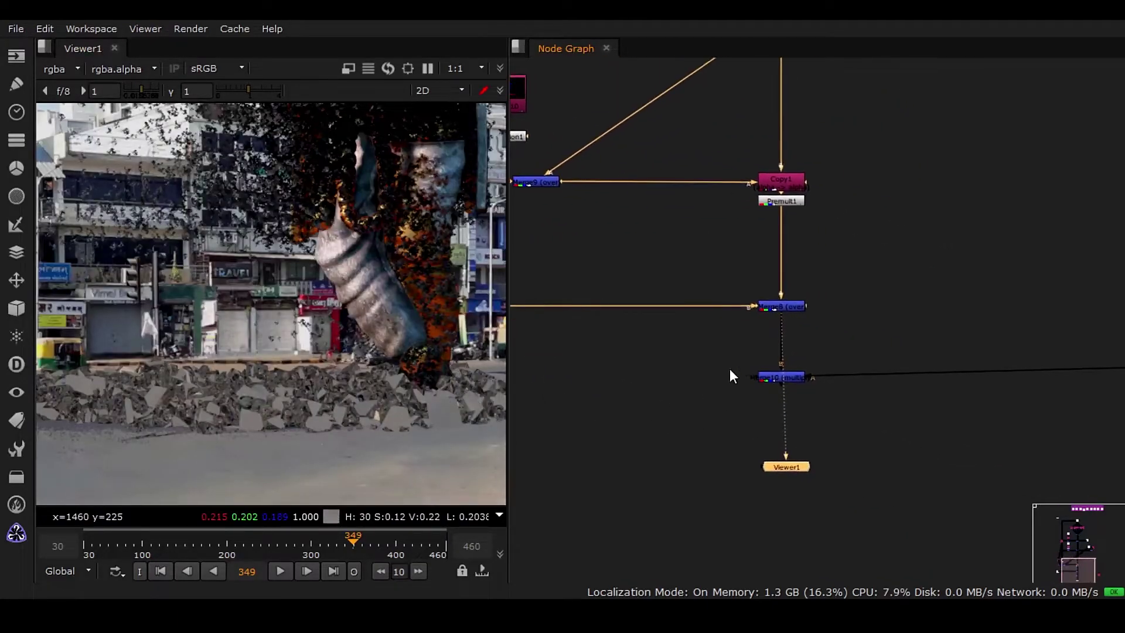
click(776, 377)
key(1)
- Examine the Vray_AO pass again, followed by the multiply Merge result and the clean background plate from Read3
middle_drag(982, 422, 682, 444)
click(868, 390)
key(1)
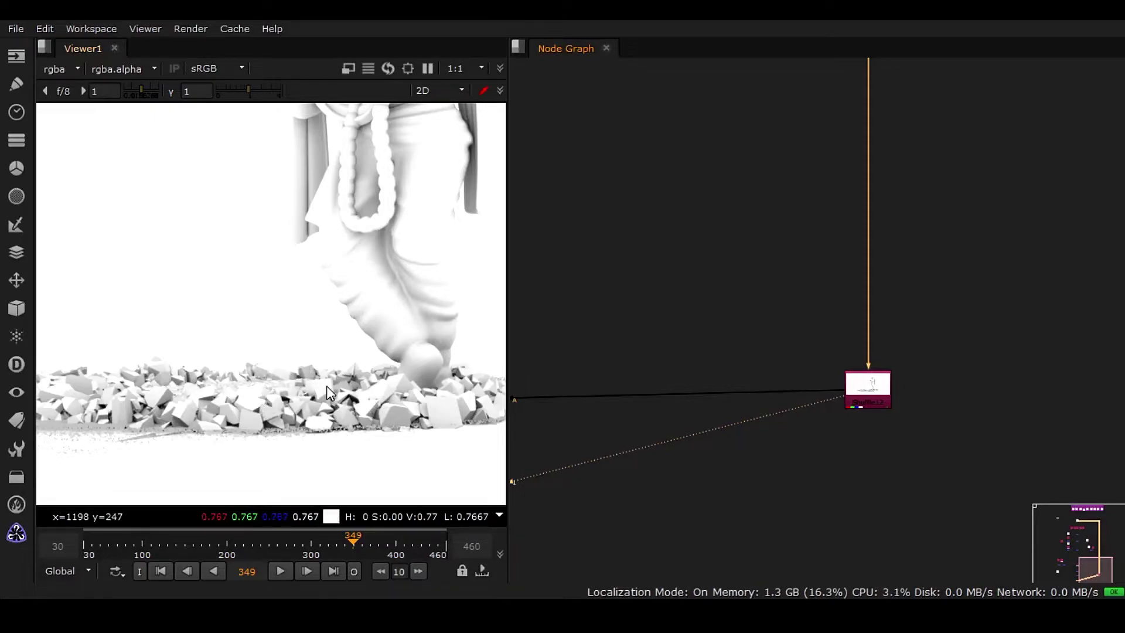
scroll(336, 383, down, 1)
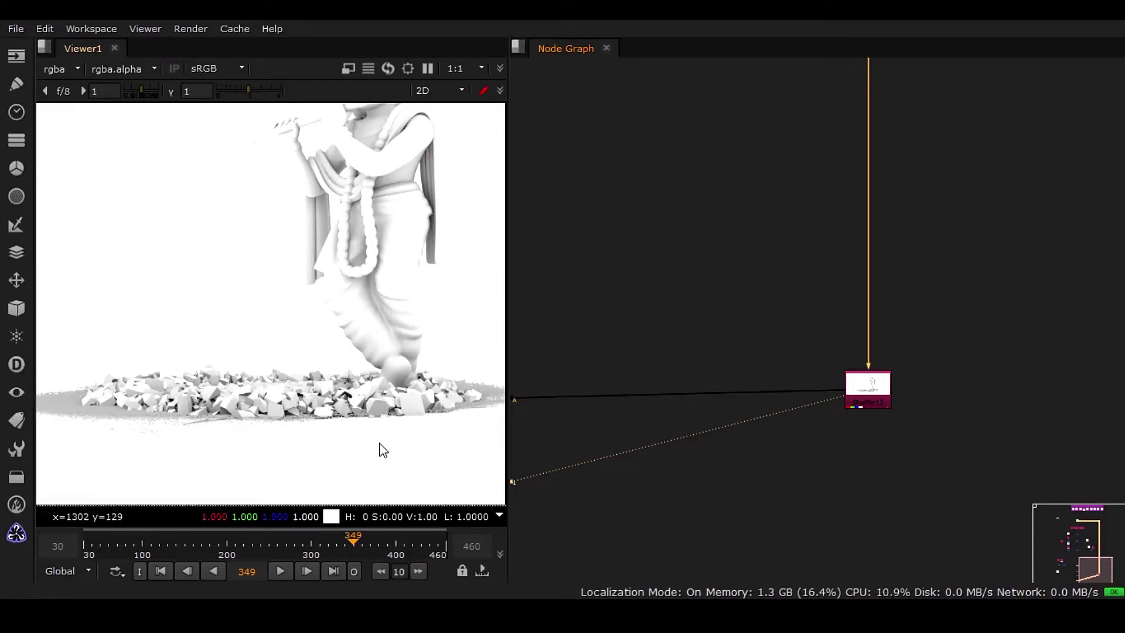
middle_drag(712, 452, 849, 445)
middle_drag(622, 440, 820, 447)
drag(744, 365, 828, 447)
key(1)
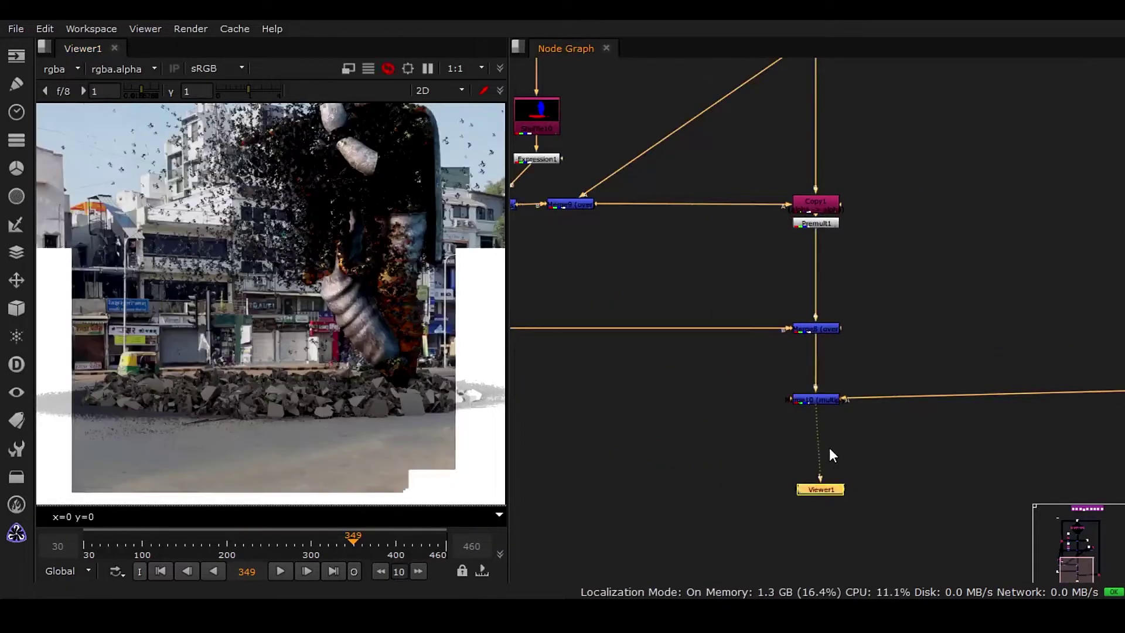
middle_drag(642, 427, 866, 449)
drag(745, 294, 639, 403)
key(1)
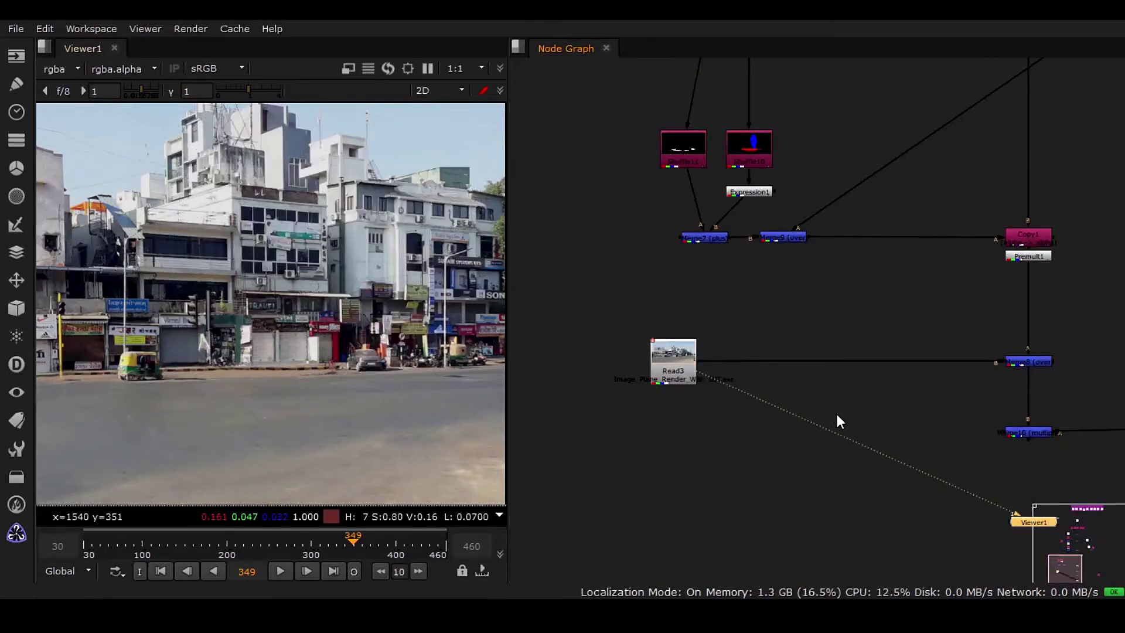
- Compare the Merge8 over composite, the multiply Merge result and the Vray_AO Shuffle pass in the viewer
middle_drag(836, 414, 750, 408)
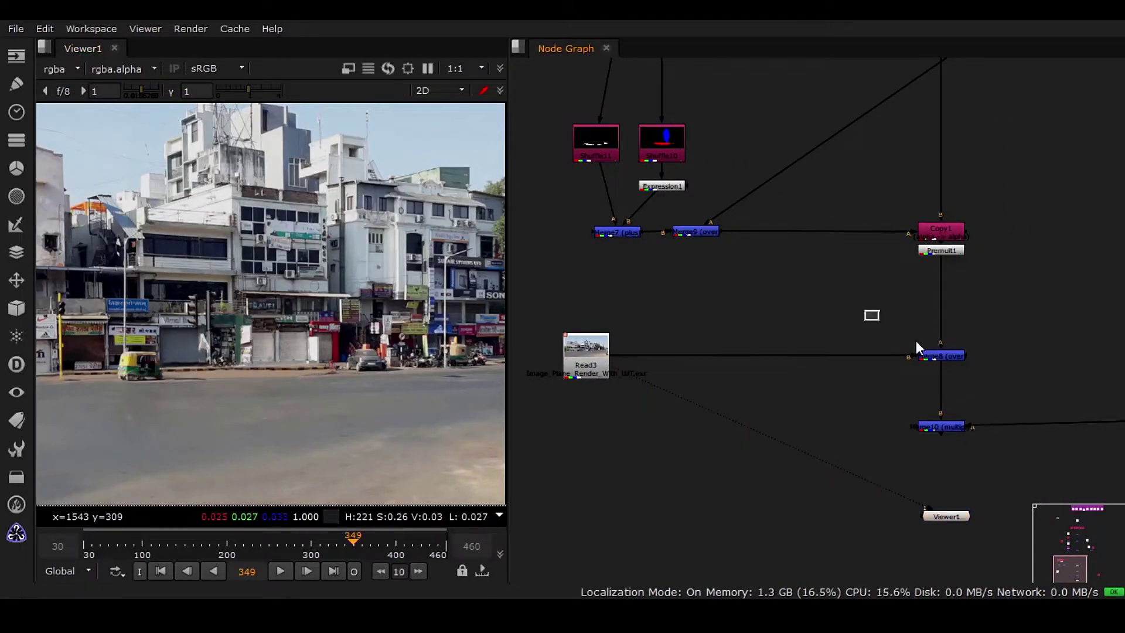
drag(915, 340, 979, 376)
key(1)
middle_drag(873, 444, 691, 437)
drag(701, 376, 857, 456)
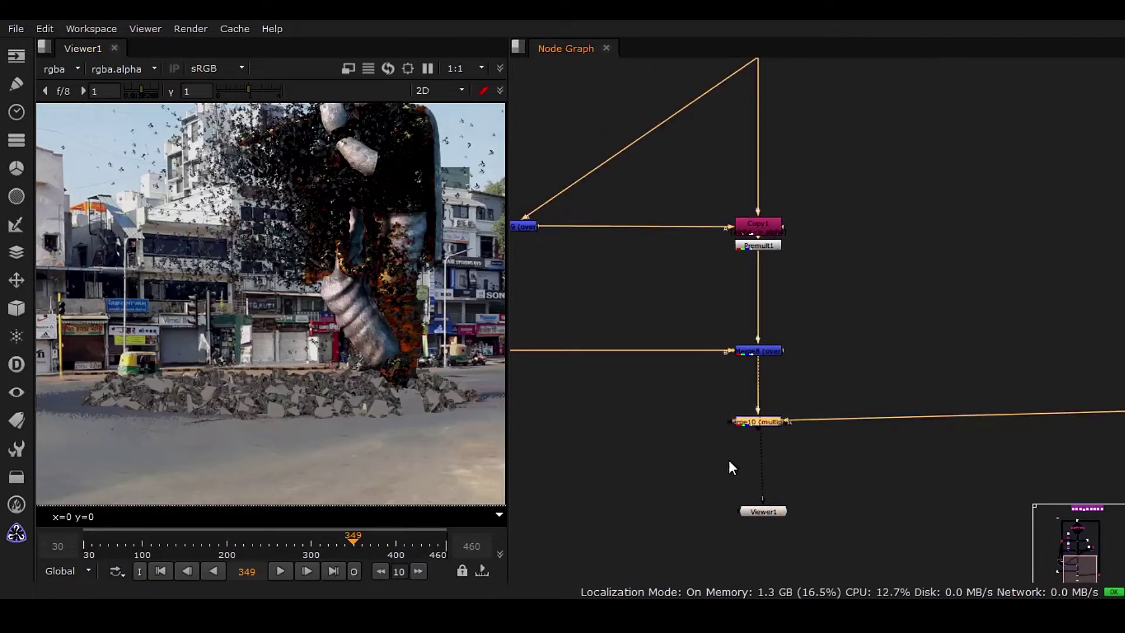
key(1)
middle_drag(687, 412, 501, 460)
click(948, 453)
key(1)
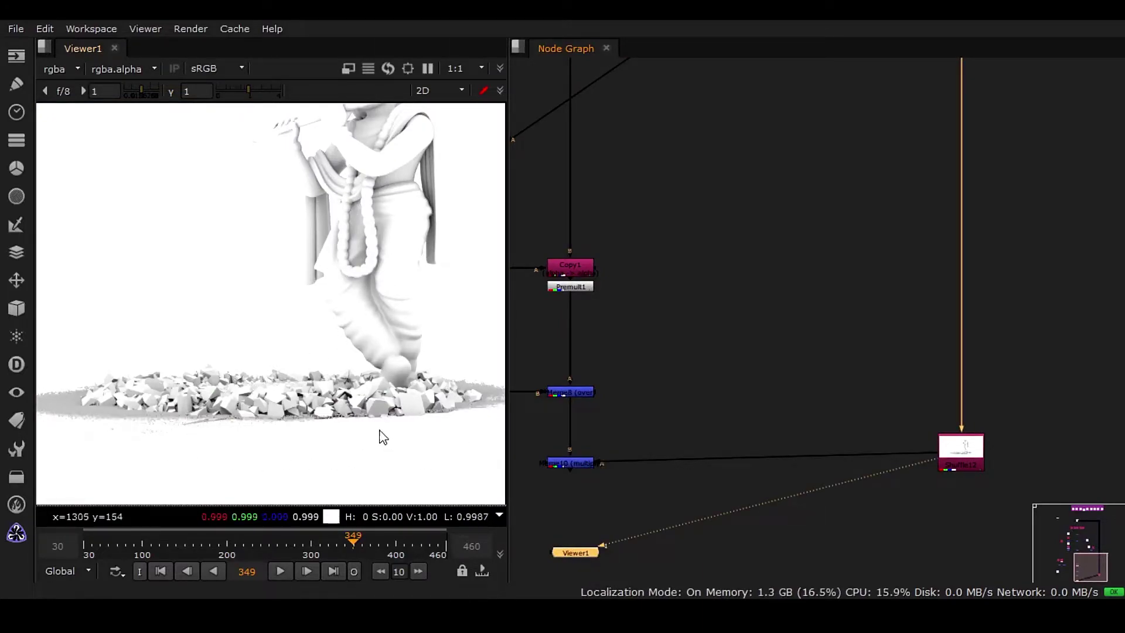
- View the Read3 background plate, the Merge8 over composite and the multiply Merge in turn
middle_drag(640, 429, 762, 392)
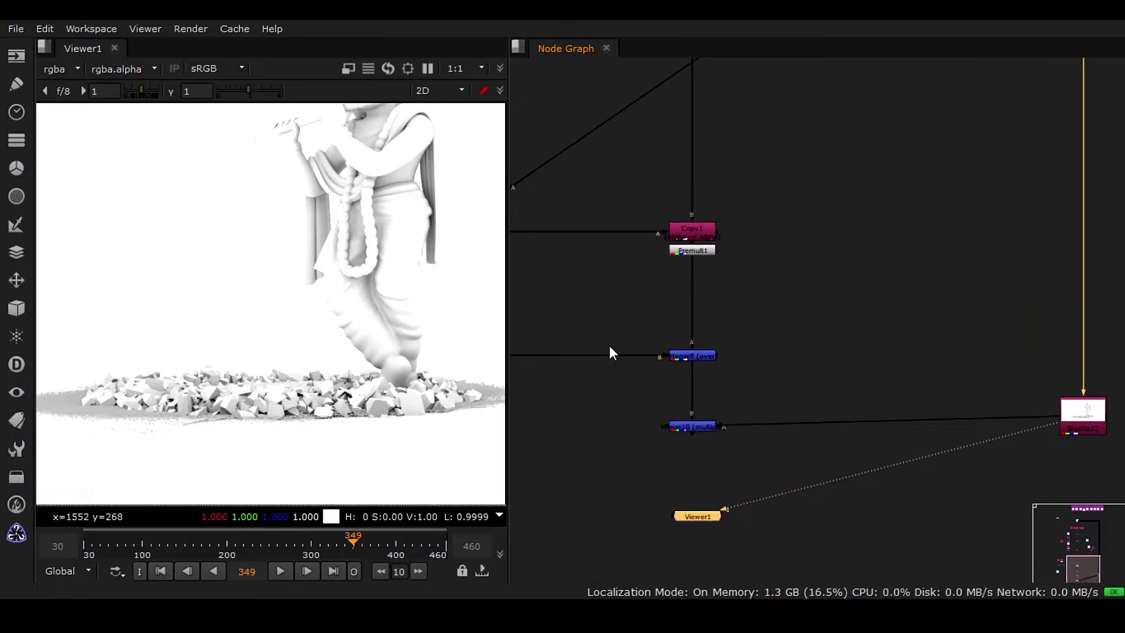
middle_drag(609, 345, 858, 352)
drag(643, 309, 558, 381)
key(1)
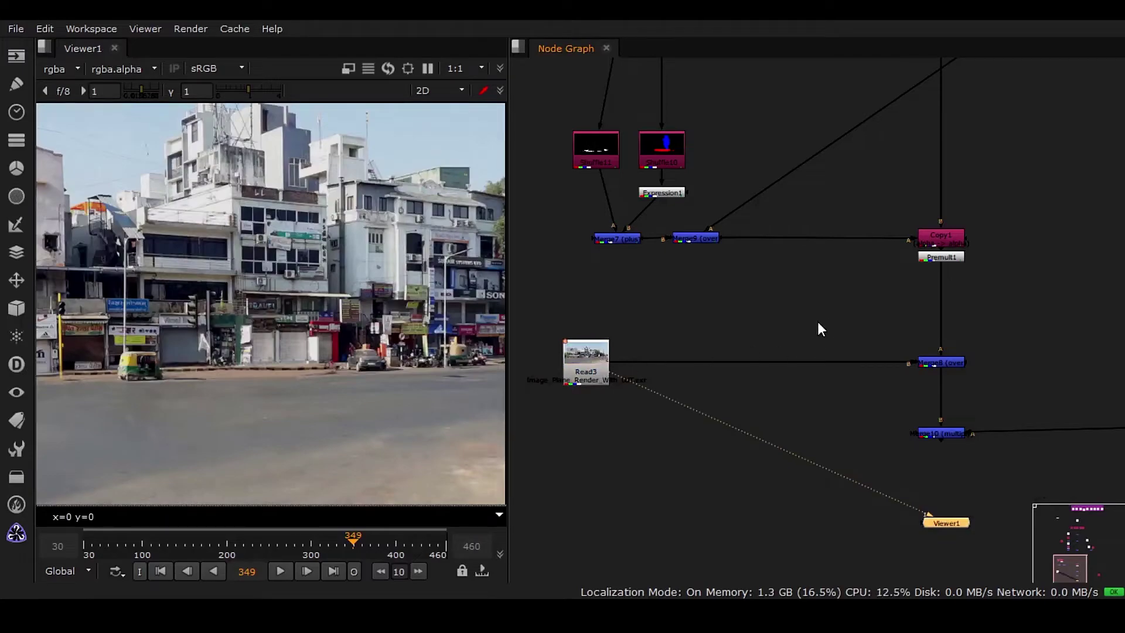
drag(838, 319, 997, 390)
key(1)
middle_drag(897, 413, 711, 384)
drag(697, 372, 806, 427)
key(1)
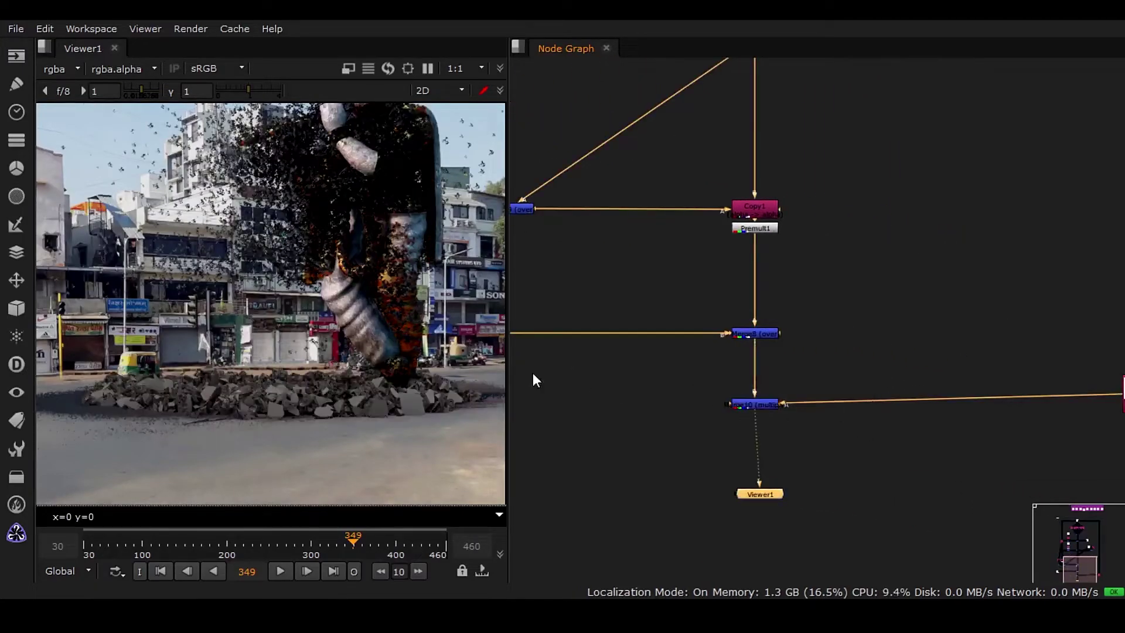
- Try the multiply Merge between Premult1 and Merge8, and inspect the ground contact around the rubble up close
middle_drag(752, 340, 596, 386)
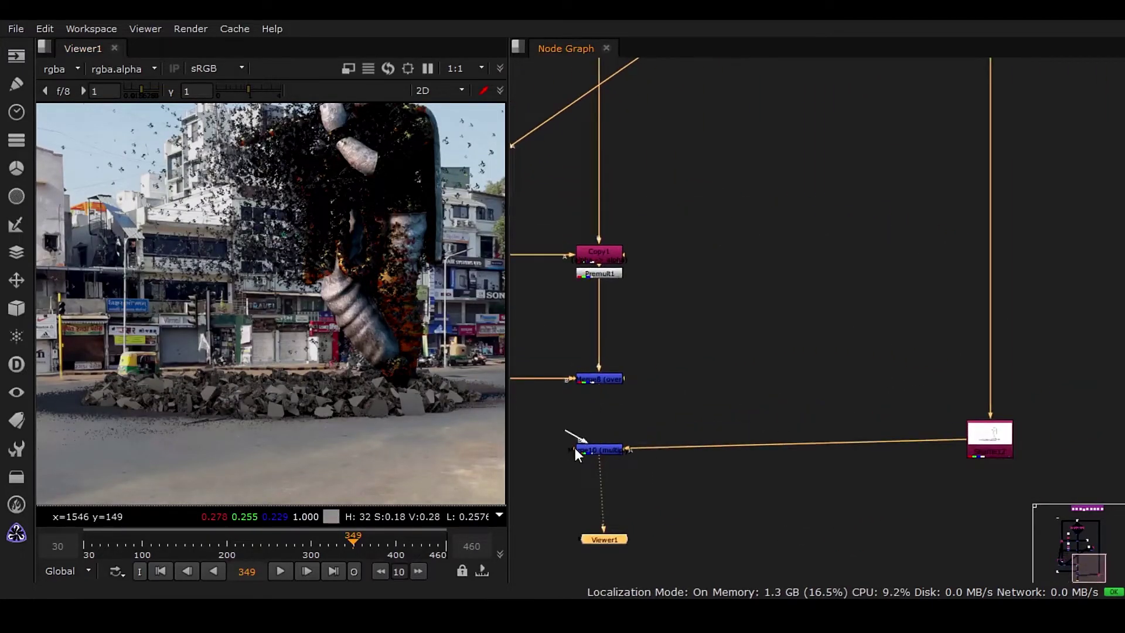
drag(575, 449, 574, 316)
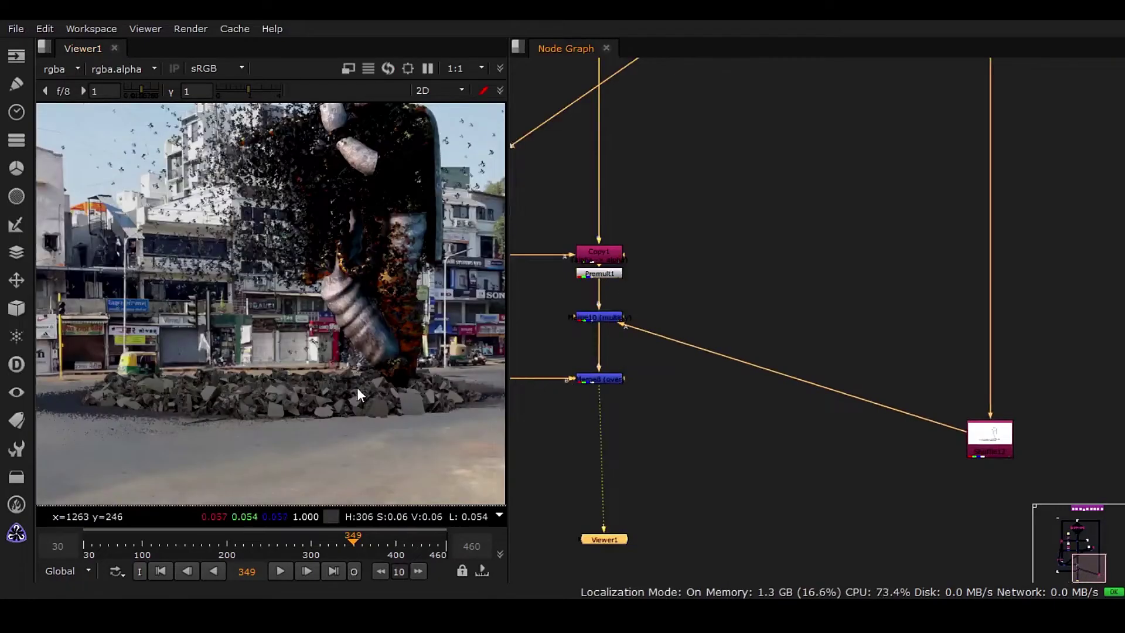
drag(989, 441, 979, 393)
click(638, 393)
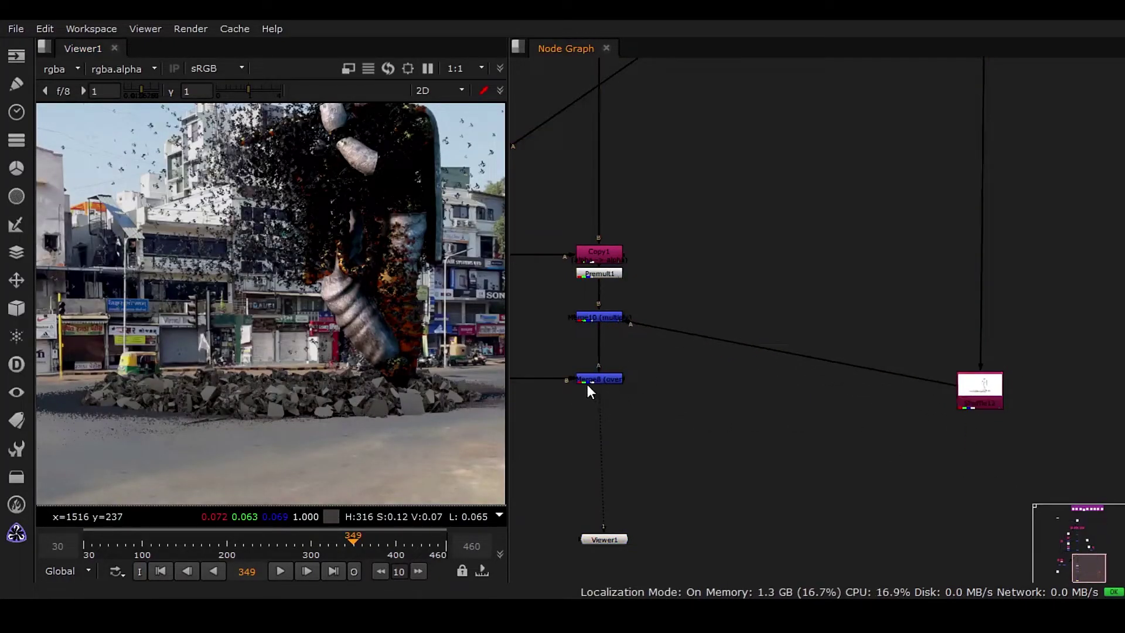
drag(588, 391, 622, 408)
scroll(391, 432, up, 2)
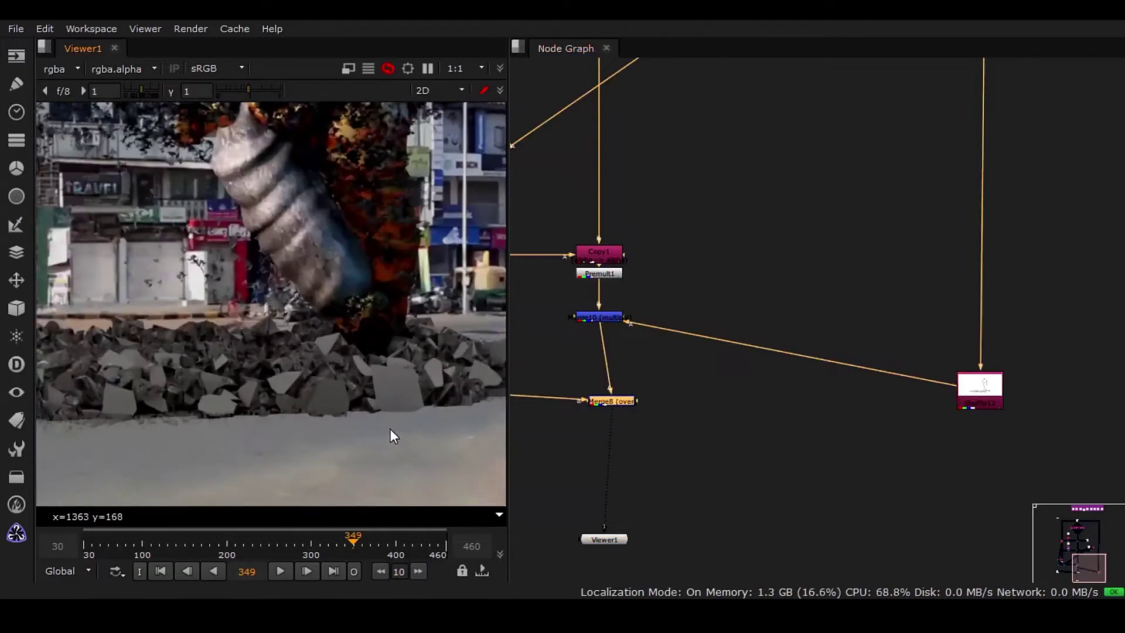
scroll(390, 429, up, 2)
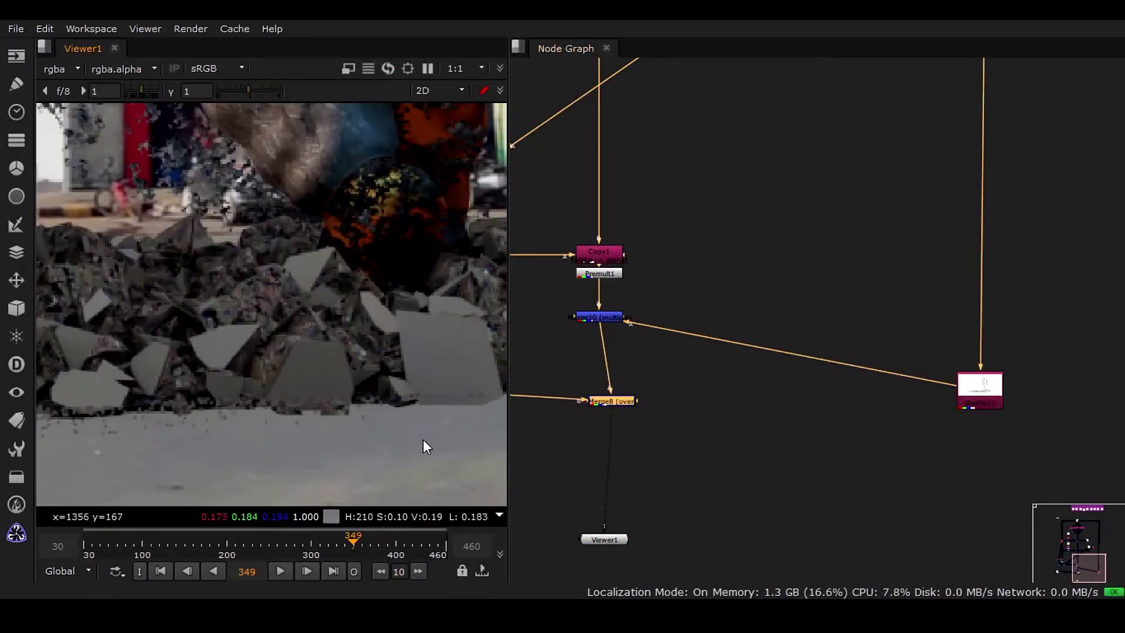
- Move the multiply Merge back between Merge8 and the Viewer, keeping Merge8 beneath Premult1
click(608, 335)
drag(602, 339, 593, 274)
drag(604, 314, 607, 476)
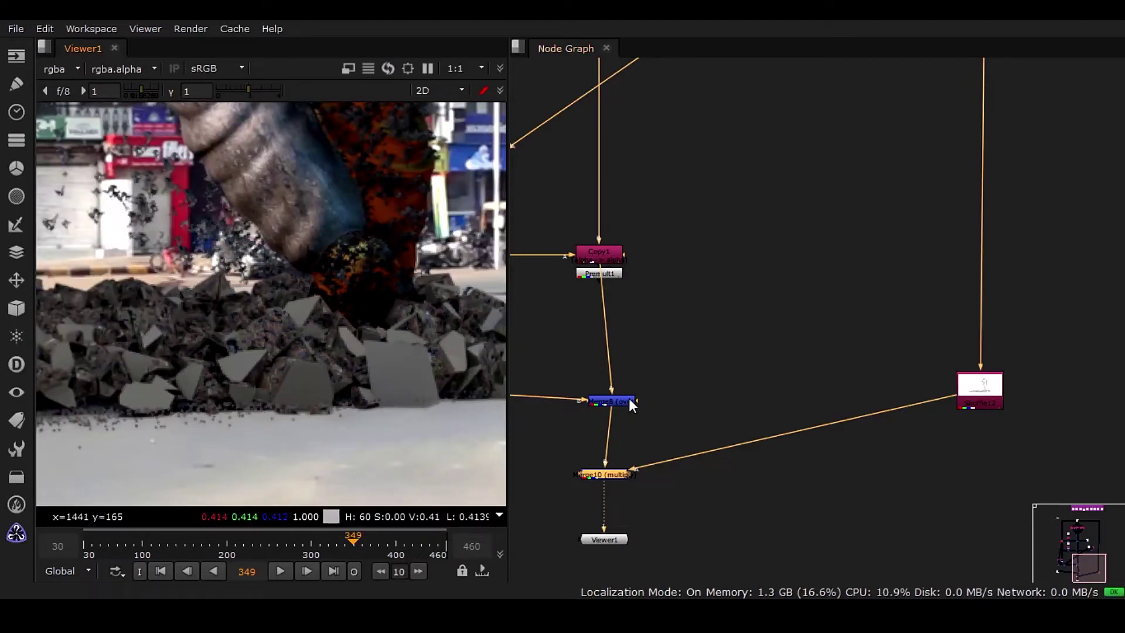
drag(630, 405, 564, 382)
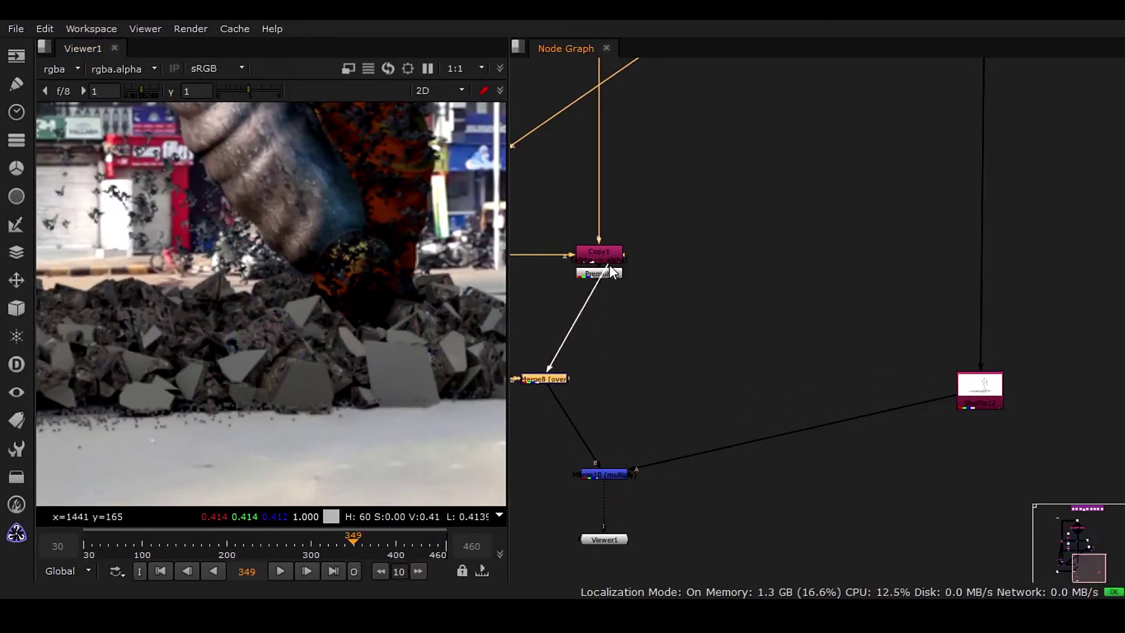
drag(609, 266, 622, 299)
drag(560, 379, 620, 376)
- Align Merge8 and the multiply Merge vertically under Premult1, and level Shuffle12 with the multiply Merge
middle_drag(636, 486, 670, 420)
drag(653, 406, 652, 396)
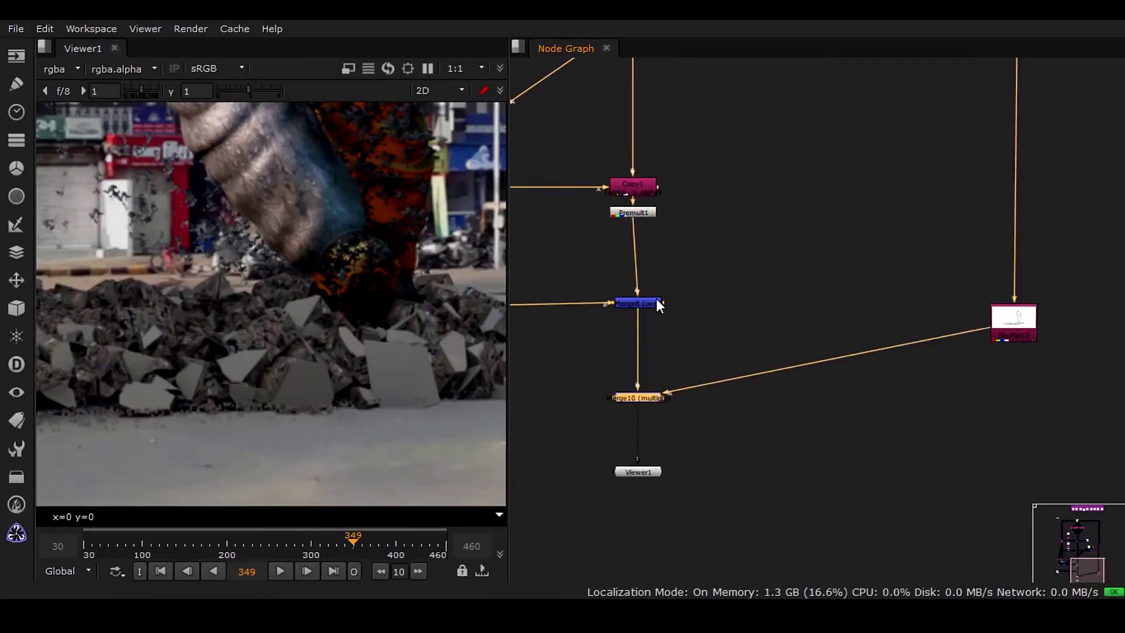
drag(657, 303, 649, 300)
drag(649, 400, 641, 396)
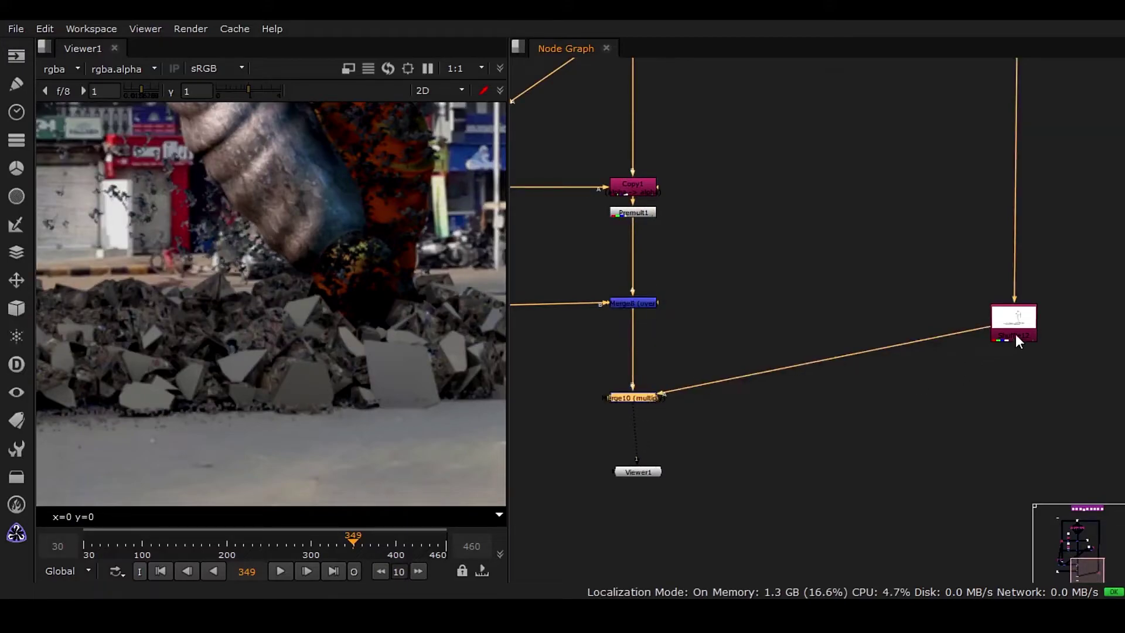
drag(1016, 336, 1032, 412)
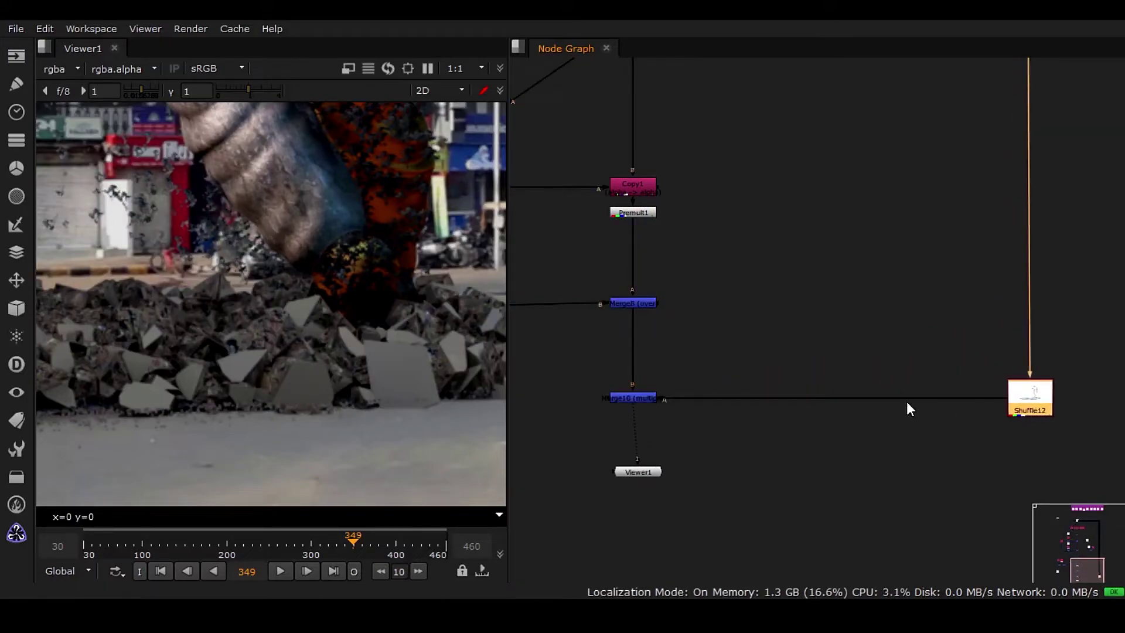
- Place the Viewer node farther below the multiply Merge, and level the Read3 background plate with Merge8
scroll(904, 399, down, 5)
drag(765, 439, 776, 520)
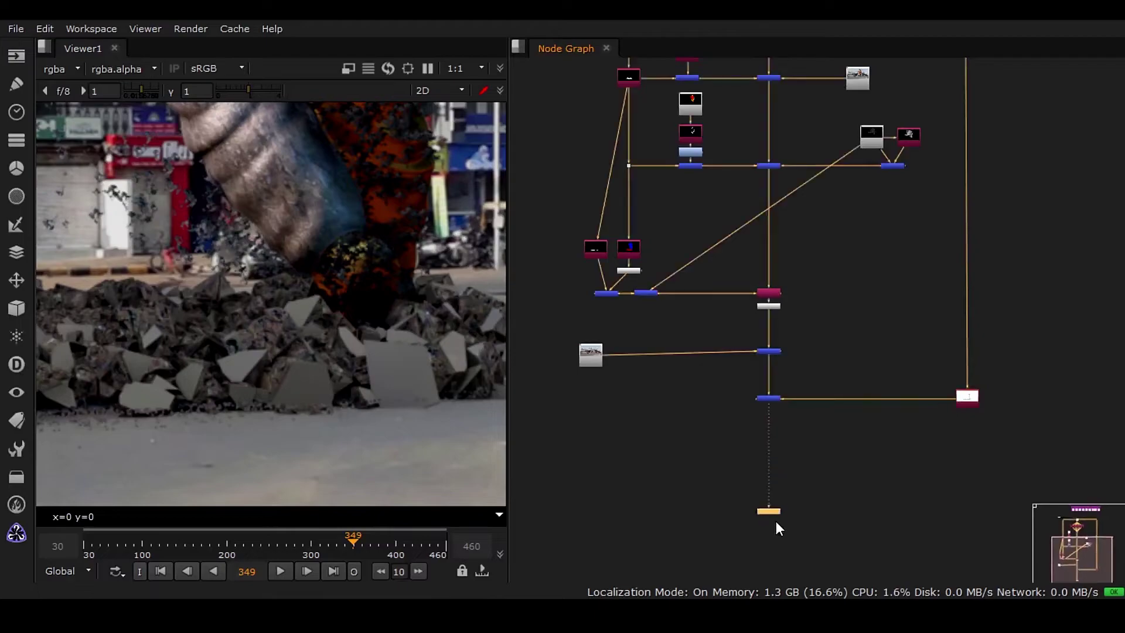
middle_click(874, 330)
middle_drag(831, 505, 828, 406)
scroll(828, 405, up, 3)
drag(625, 229, 607, 231)
middle_drag(760, 377, 756, 297)
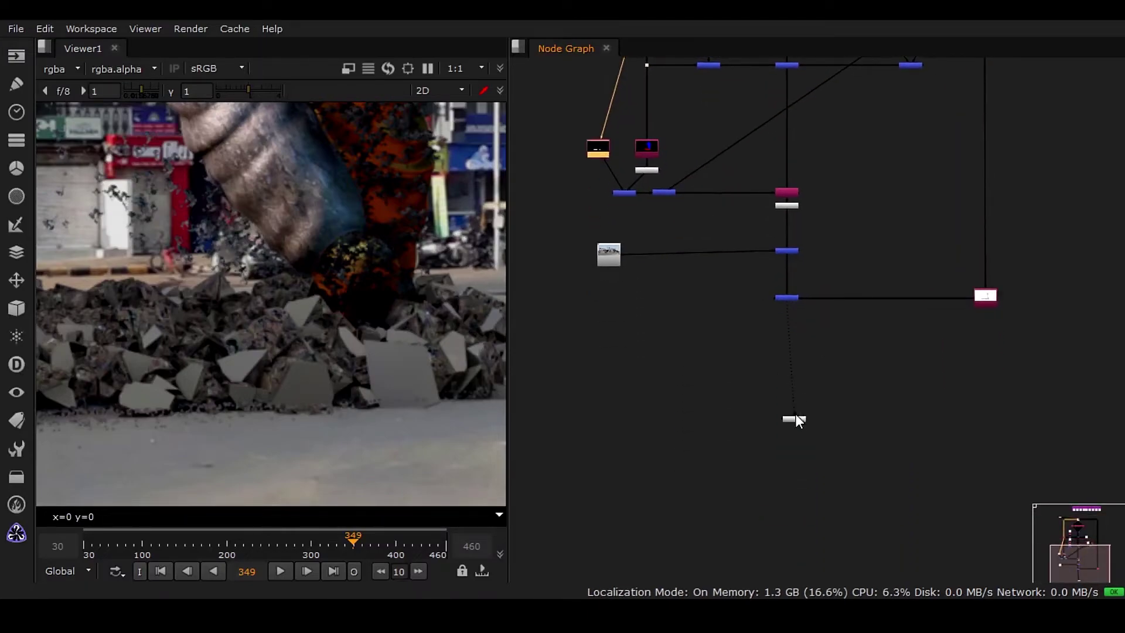
drag(797, 418, 792, 427)
middle_drag(817, 360, 816, 395)
drag(605, 291, 619, 287)
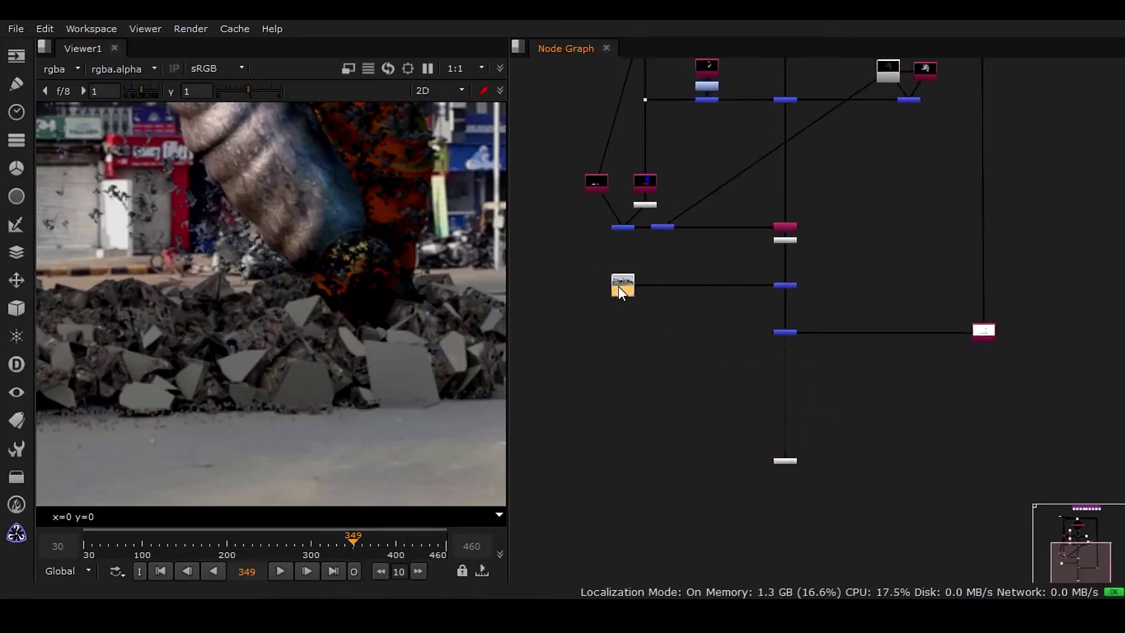
click(673, 332)
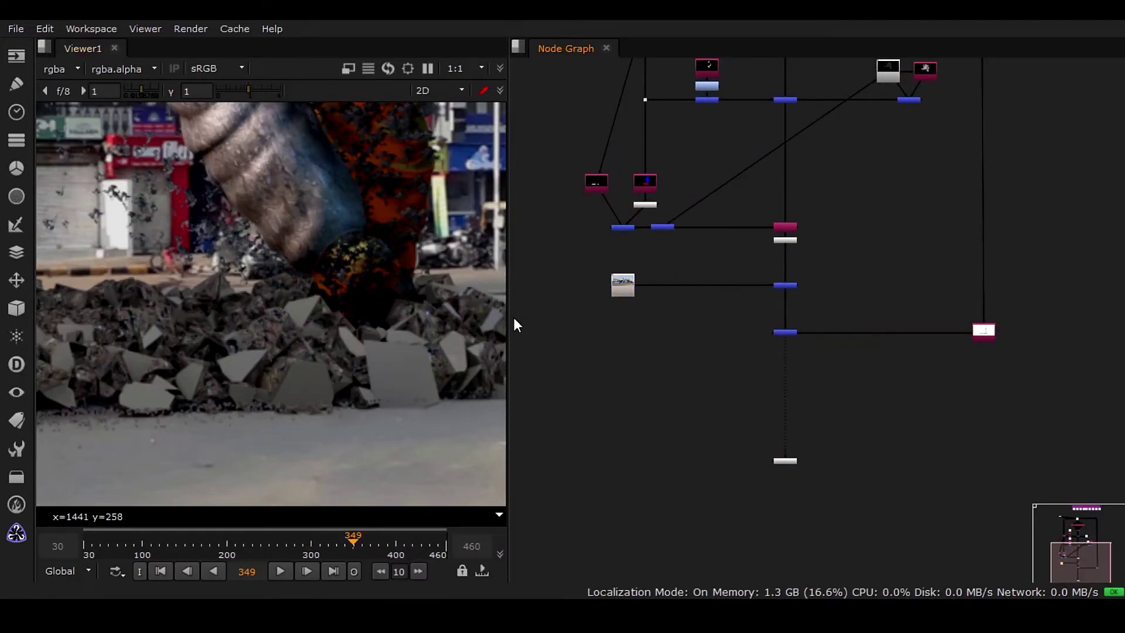
- Fit the whole composite in the viewer, select the Vray_AO Shuffle and check the result at frame 373
key(f)
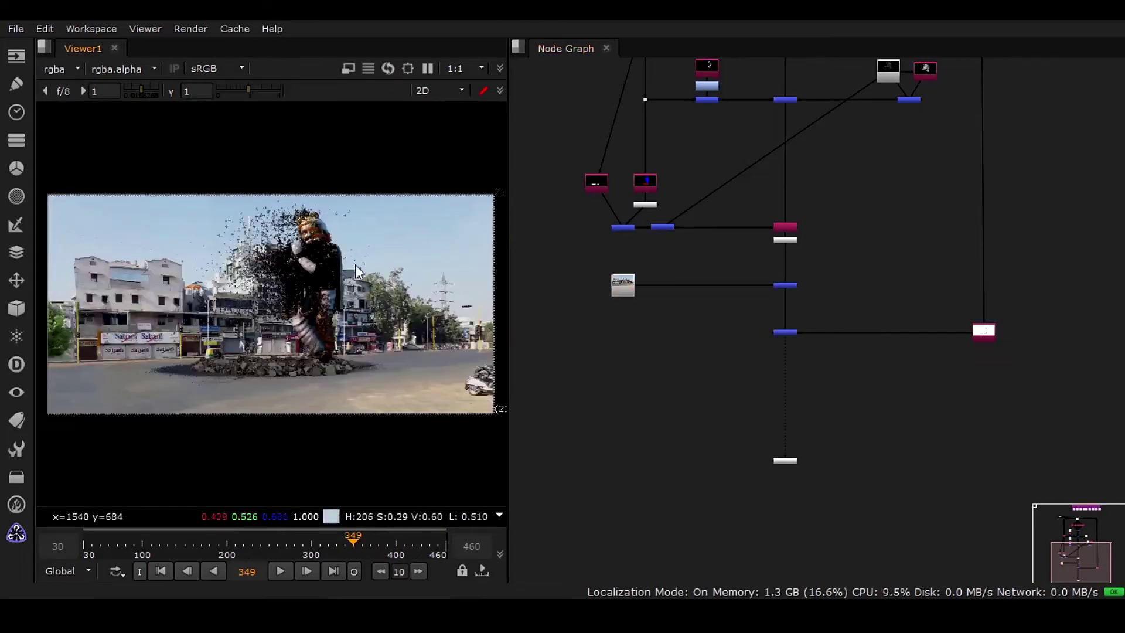
scroll(730, 387, down, 2)
middle_drag(731, 391, 719, 336)
middle_drag(770, 254, 744, 408)
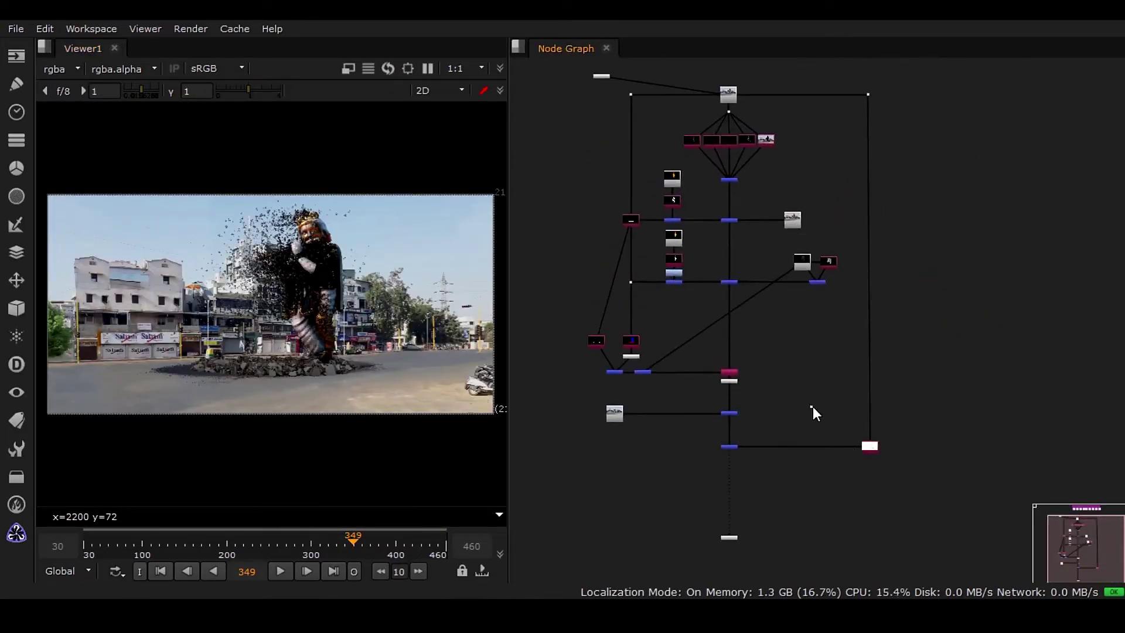
drag(813, 406, 876, 472)
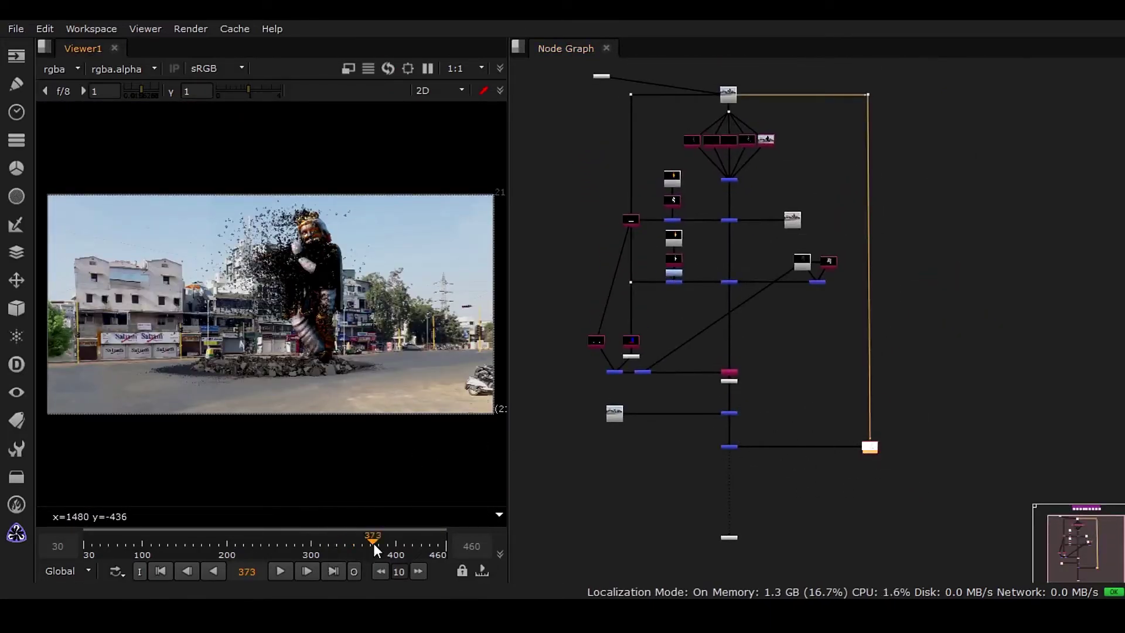
scroll(871, 464, up, 5)
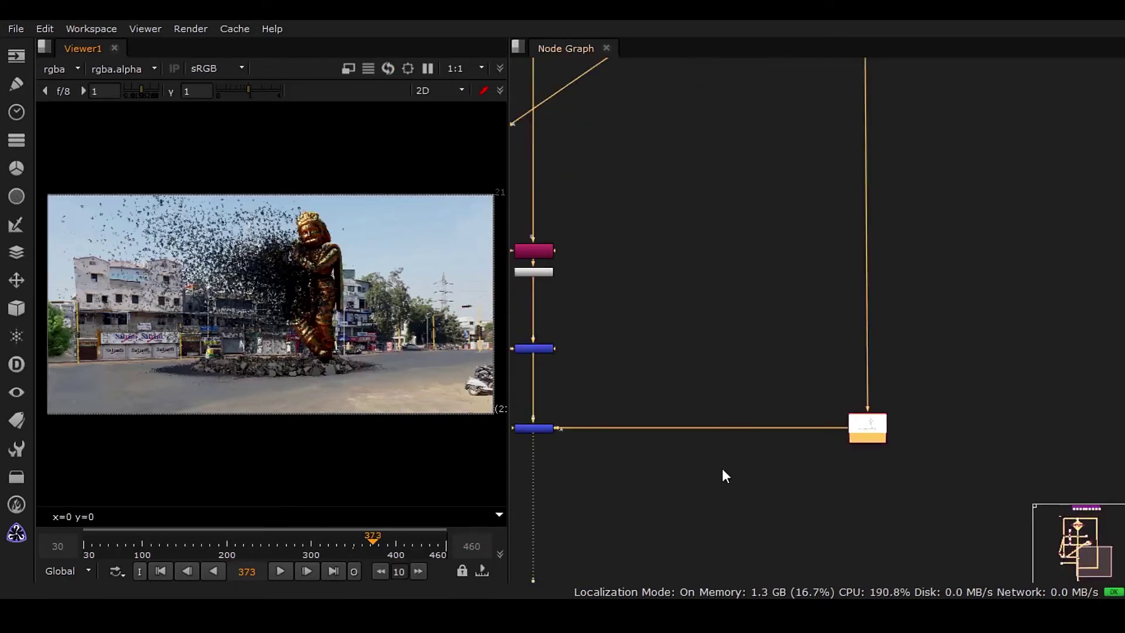
- Examine the Read3 plate and the alpha branch feeding Copy1 and Premult1 within the overall node tree
middle_drag(721, 468, 965, 482)
scroll(747, 405, down, 3)
middle_drag(617, 358, 667, 402)
scroll(666, 402, up, 3)
drag(655, 373, 586, 444)
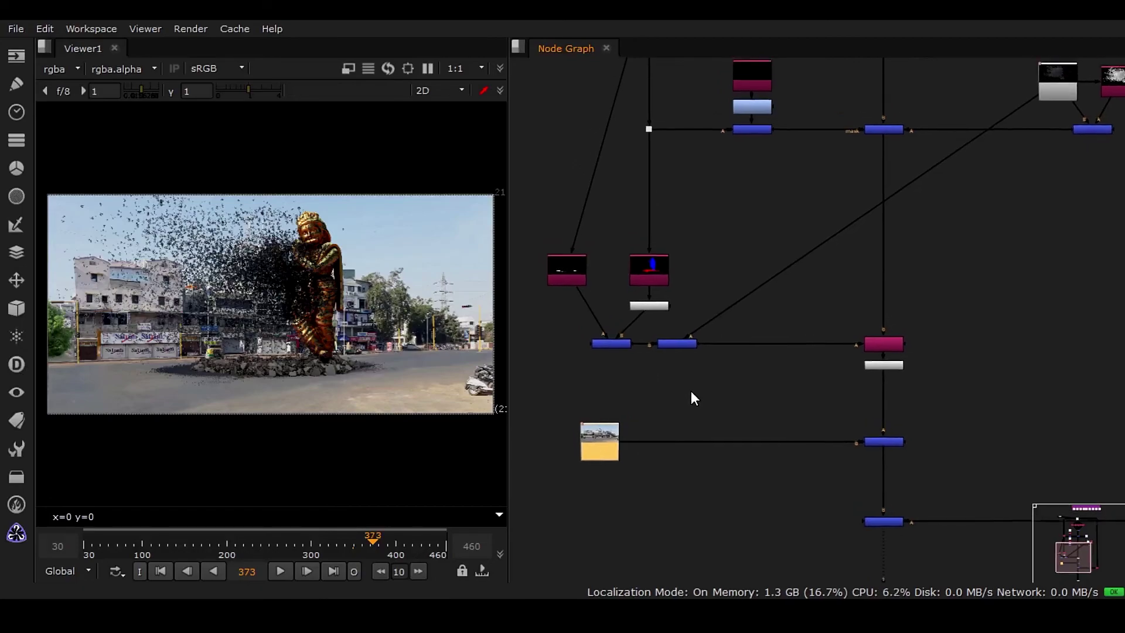
drag(534, 244, 996, 411)
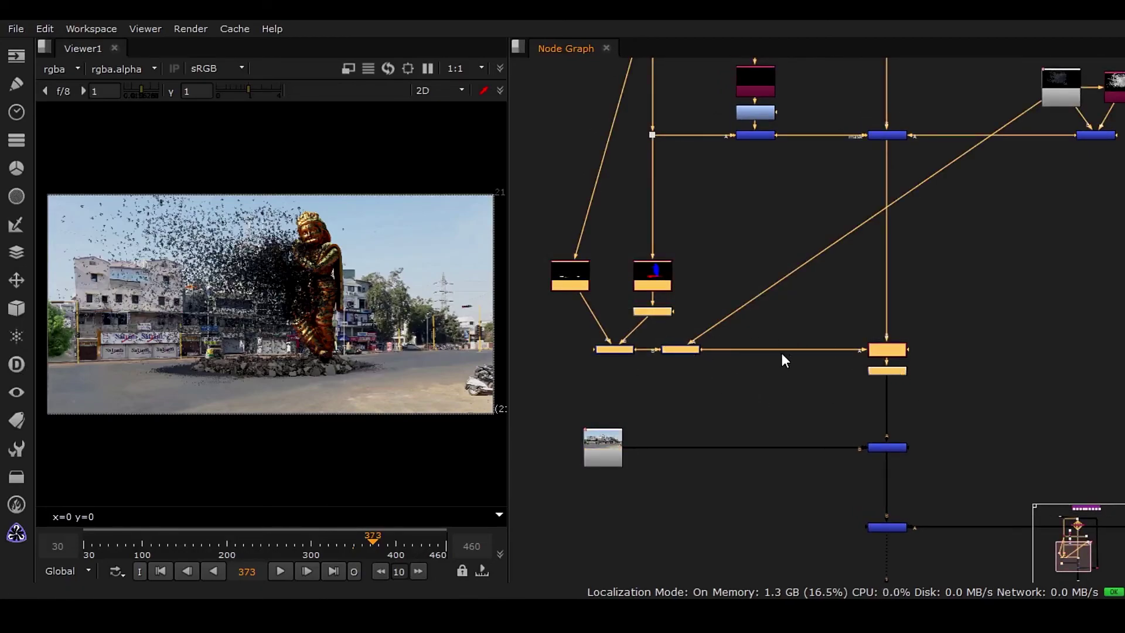
scroll(815, 372, down, 2)
middle_drag(855, 407, 828, 413)
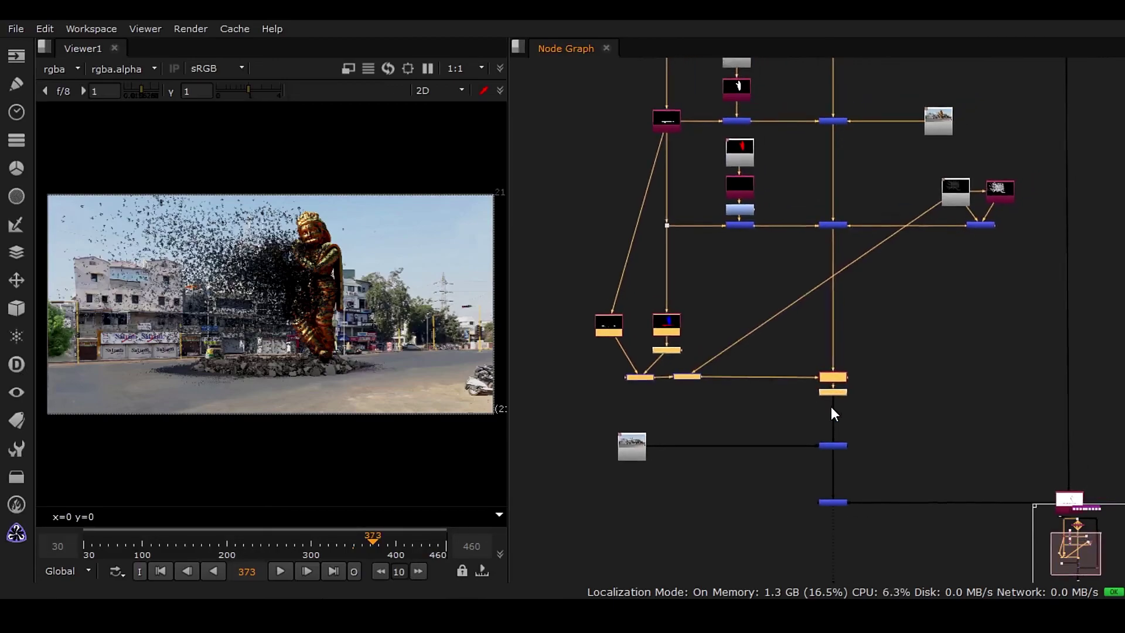
key(f)
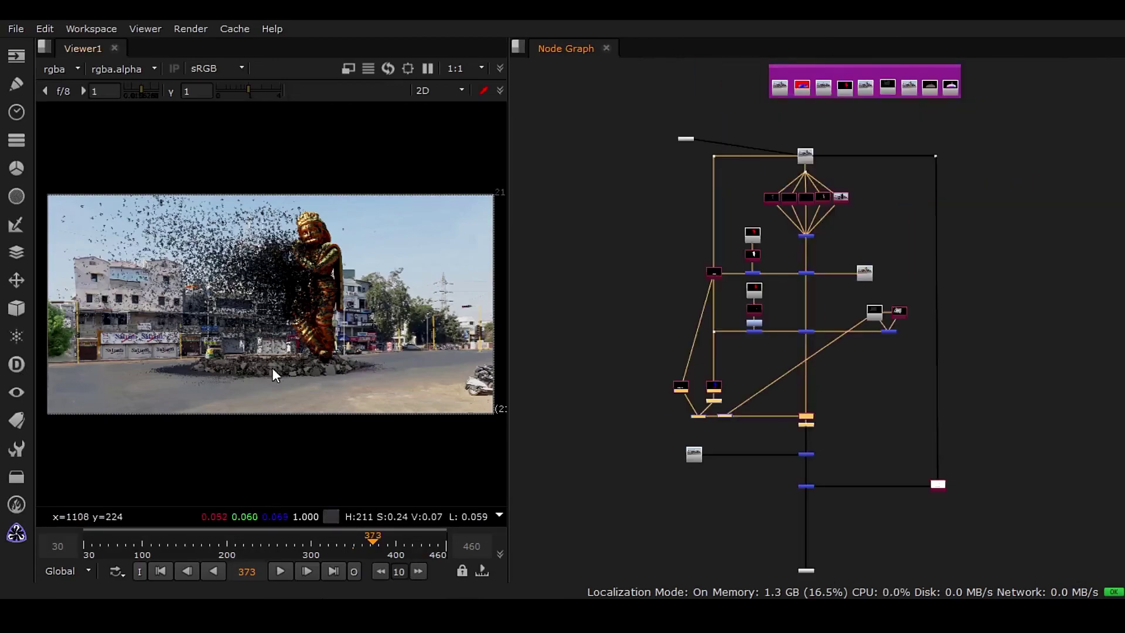